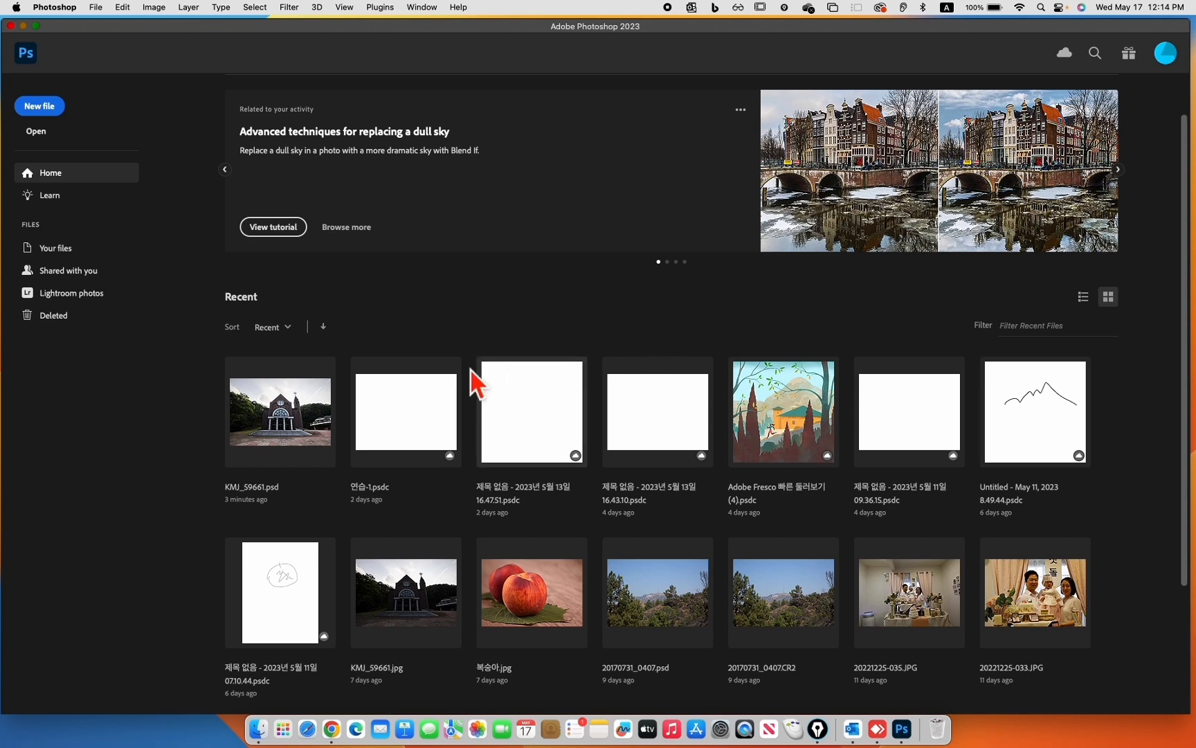
# Open the recent file KMJ_59661.psd and open the Color Picker for the foreground color
pyautogui.click(289, 419)
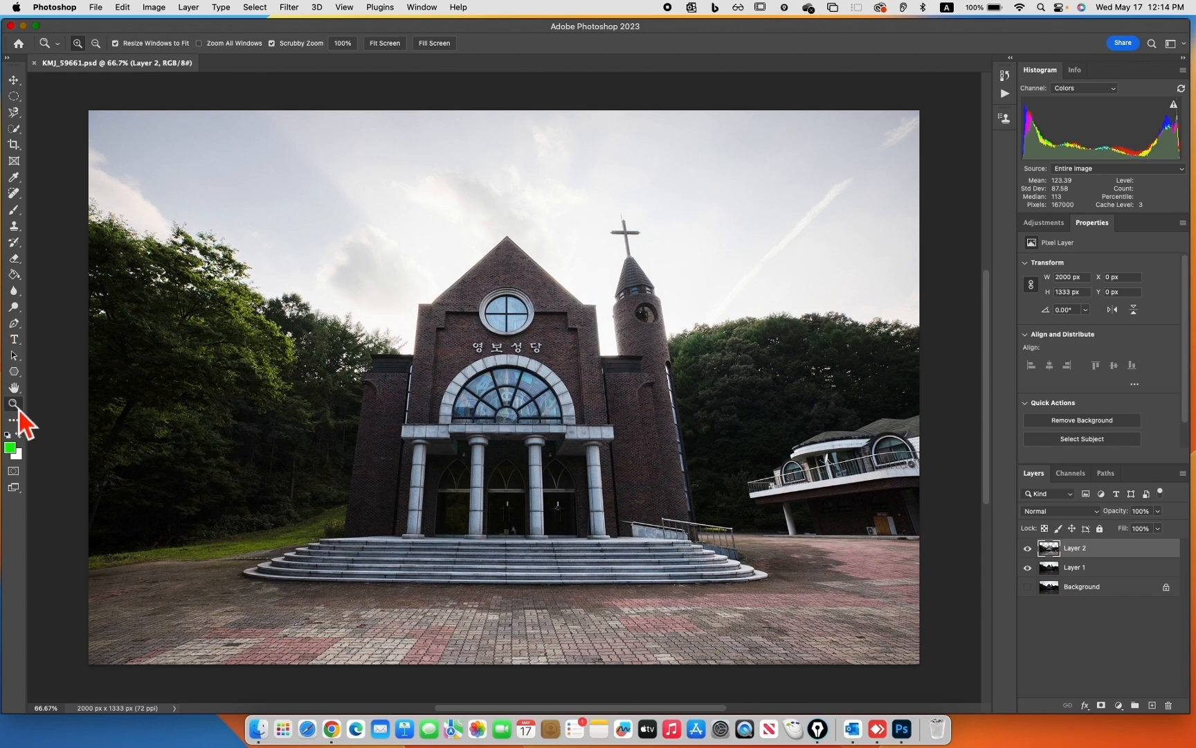
pyautogui.click(11, 449)
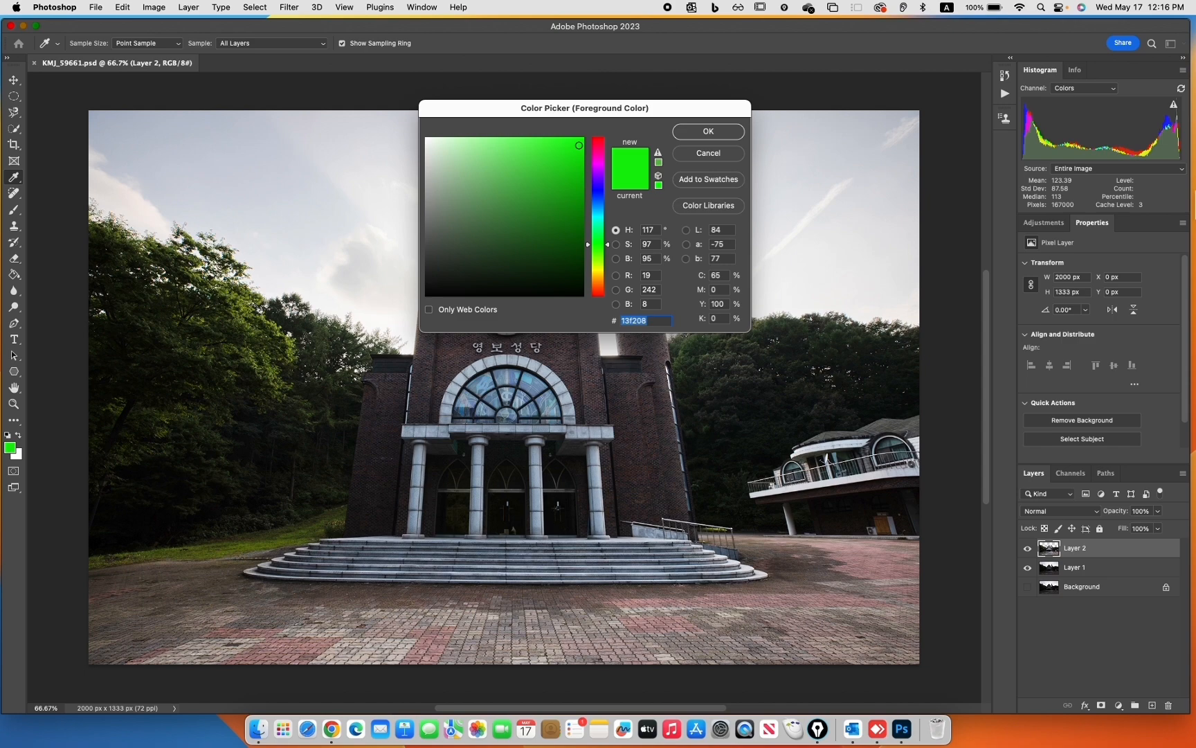
# Switch to the handwriting calculator and write the multiplication 256 × 256 by hand
pyautogui.hotkey('ctrl', 'Right')
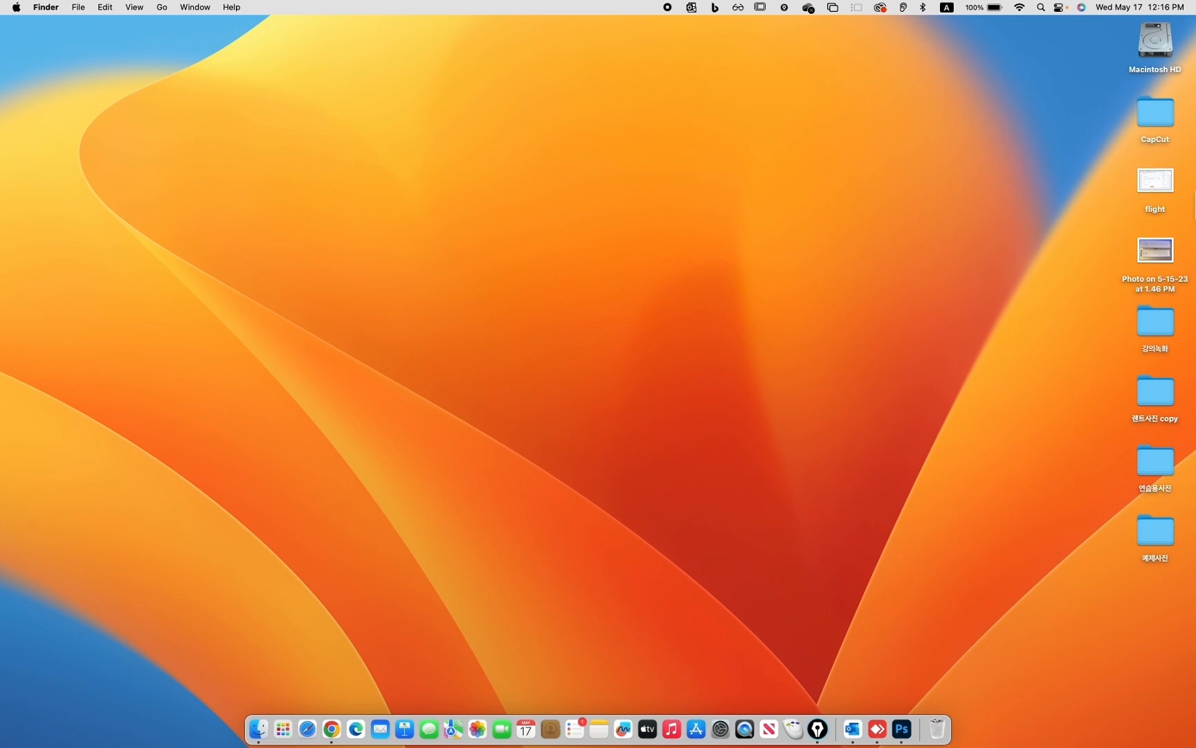
pyautogui.moveTo(155, 241)
pyautogui.mouseDown()
pyautogui.moveTo(187, 244)
pyautogui.moveTo(209, 299)
pyautogui.mouseUp()
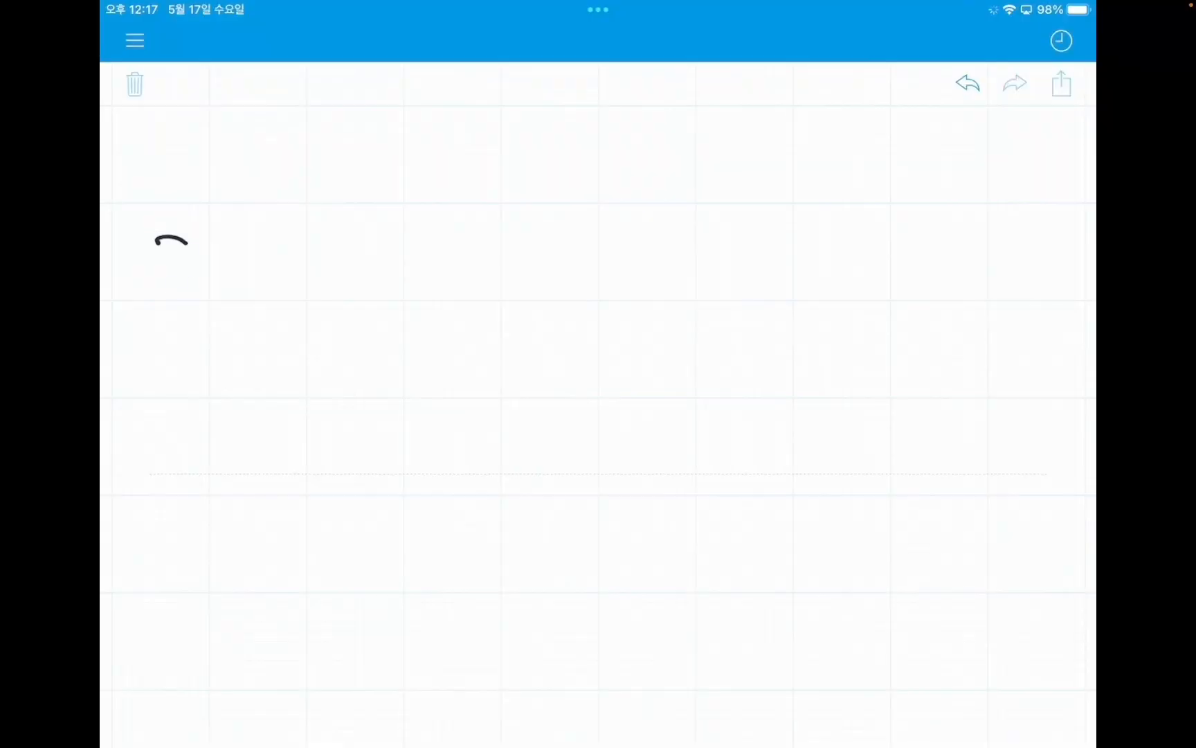
pyautogui.moveTo(229, 227); pyautogui.dragTo(236, 317)
pyautogui.moveTo(224, 255)
pyautogui.mouseDown()
pyautogui.moveTo(234, 317)
pyautogui.moveTo(277, 246)
pyautogui.moveTo(276, 296)
pyautogui.mouseUp()
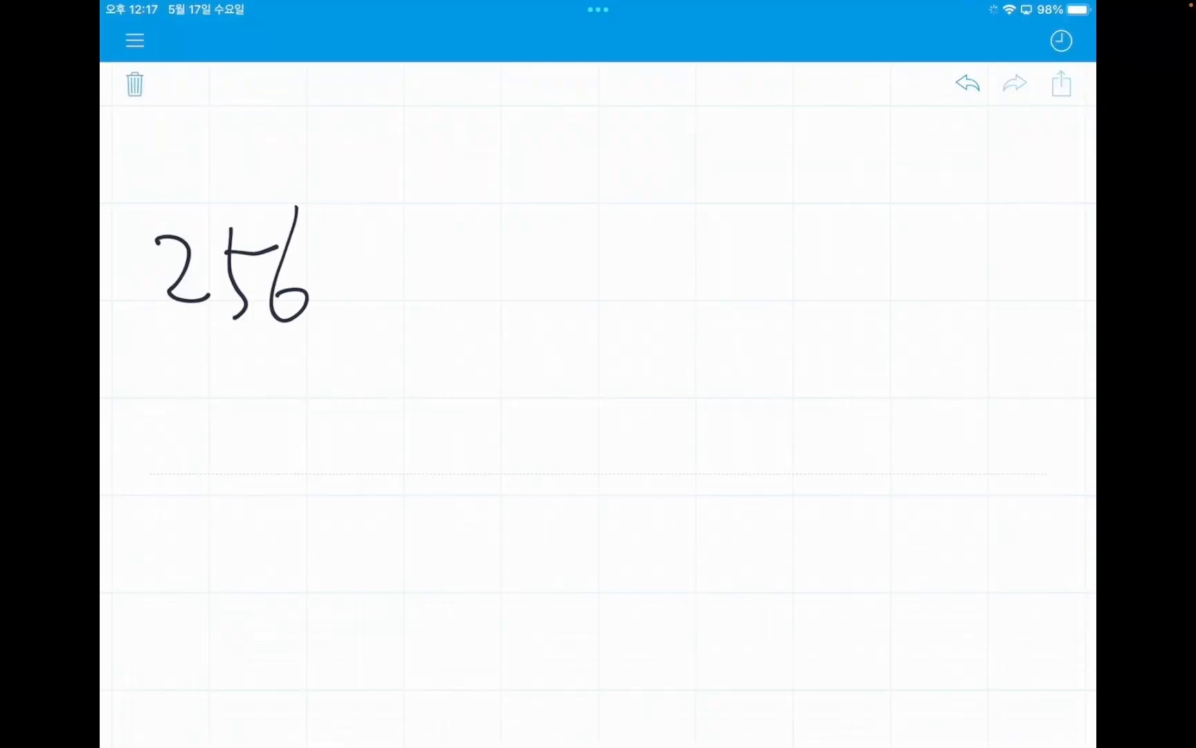
pyautogui.moveTo(385, 243); pyautogui.dragTo(330, 300)
pyautogui.moveTo(334, 254); pyautogui.dragTo(390, 287)
pyautogui.moveTo(420, 228); pyautogui.dragTo(459, 283)
pyautogui.moveTo(480, 221)
pyautogui.mouseDown()
pyautogui.moveTo(475, 284)
pyautogui.moveTo(524, 231)
pyautogui.mouseUp()
pyautogui.moveTo(554, 195); pyautogui.dragTo(534, 277)
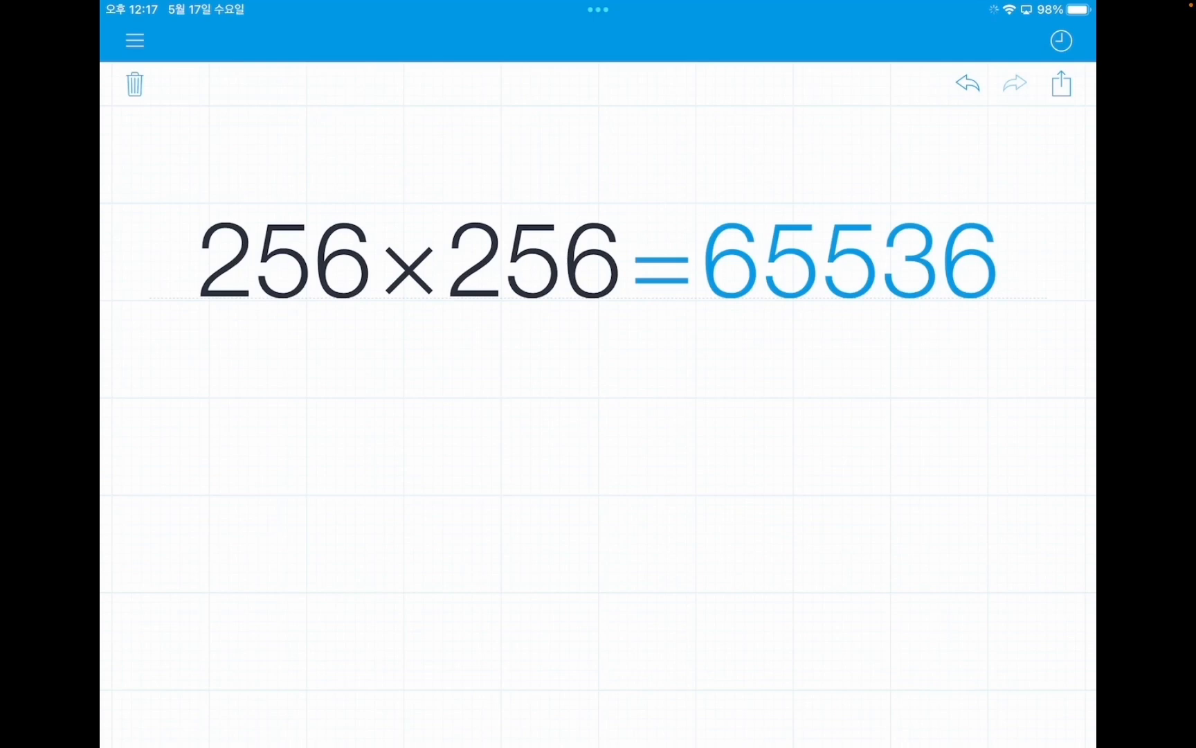
# Erase the finished calculation and handwrite the multiplication 65536 × 256 in its place
pyautogui.moveTo(189, 254); pyautogui.dragTo(652, 257)
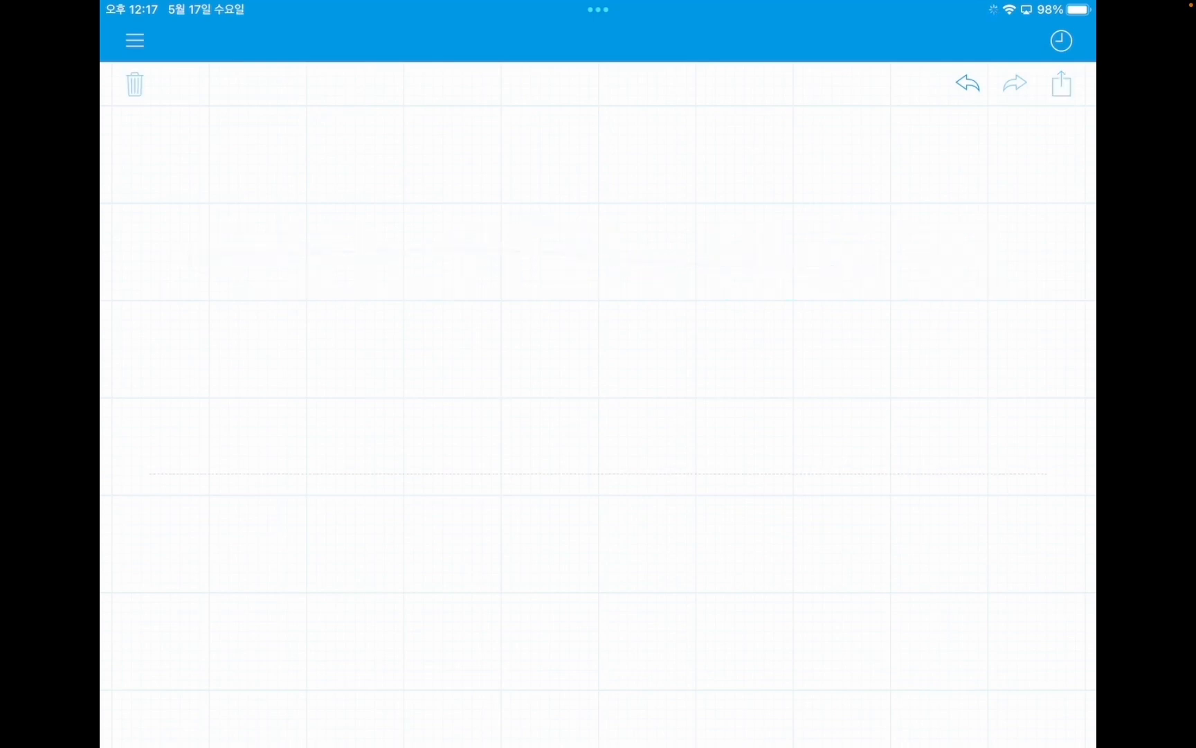
pyautogui.moveTo(289, 177); pyautogui.dragTo(239, 274)
pyautogui.moveTo(304, 220); pyautogui.dragTo(301, 295)
pyautogui.moveTo(304, 248)
pyautogui.mouseDown()
pyautogui.moveTo(344, 240)
pyautogui.moveTo(346, 304)
pyautogui.mouseUp()
pyautogui.moveTo(346, 241)
pyautogui.mouseDown()
pyautogui.moveTo(396, 245)
pyautogui.moveTo(402, 300)
pyautogui.moveTo(383, 302)
pyautogui.mouseUp()
pyautogui.moveTo(485, 203); pyautogui.dragTo(449, 296)
pyautogui.moveTo(564, 243); pyautogui.dragTo(514, 307)
pyautogui.moveTo(504, 255); pyautogui.dragTo(571, 303)
pyautogui.moveTo(586, 240); pyautogui.dragTo(631, 299)
pyautogui.moveTo(665, 225); pyautogui.dragTo(657, 302)
pyautogui.moveTo(655, 247); pyautogui.dragTo(706, 245)
pyautogui.moveTo(727, 196); pyautogui.dragTo(685, 284)
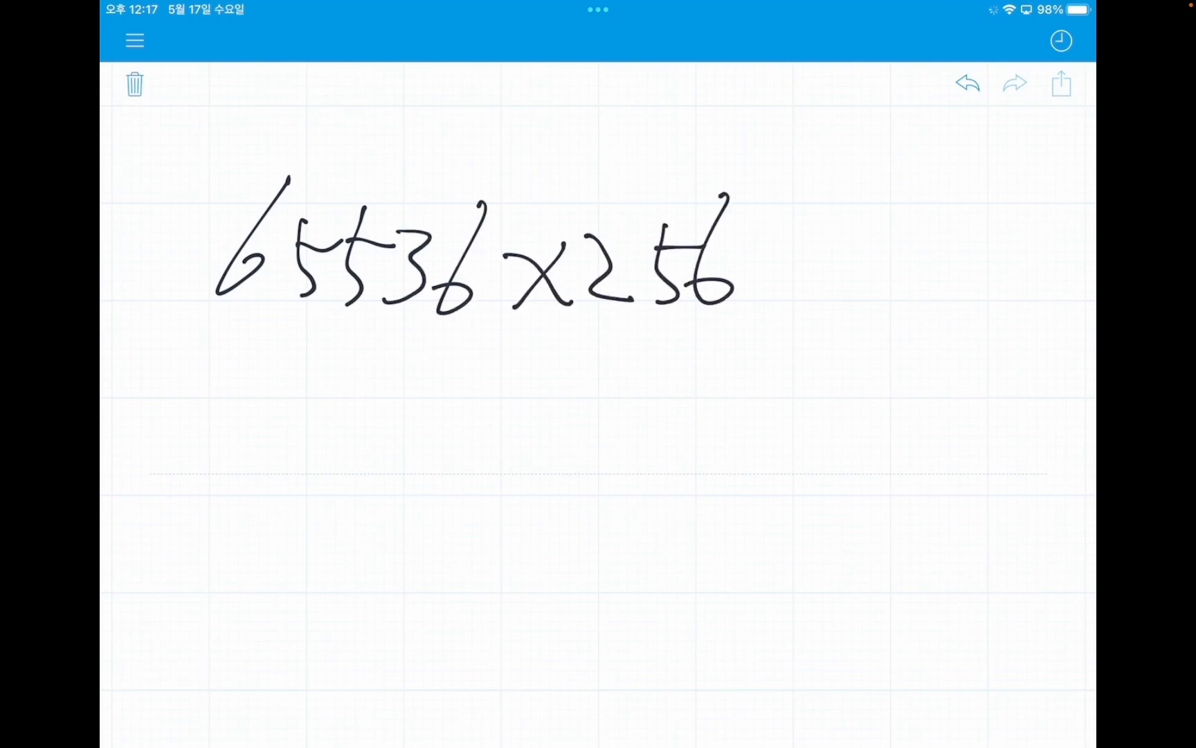
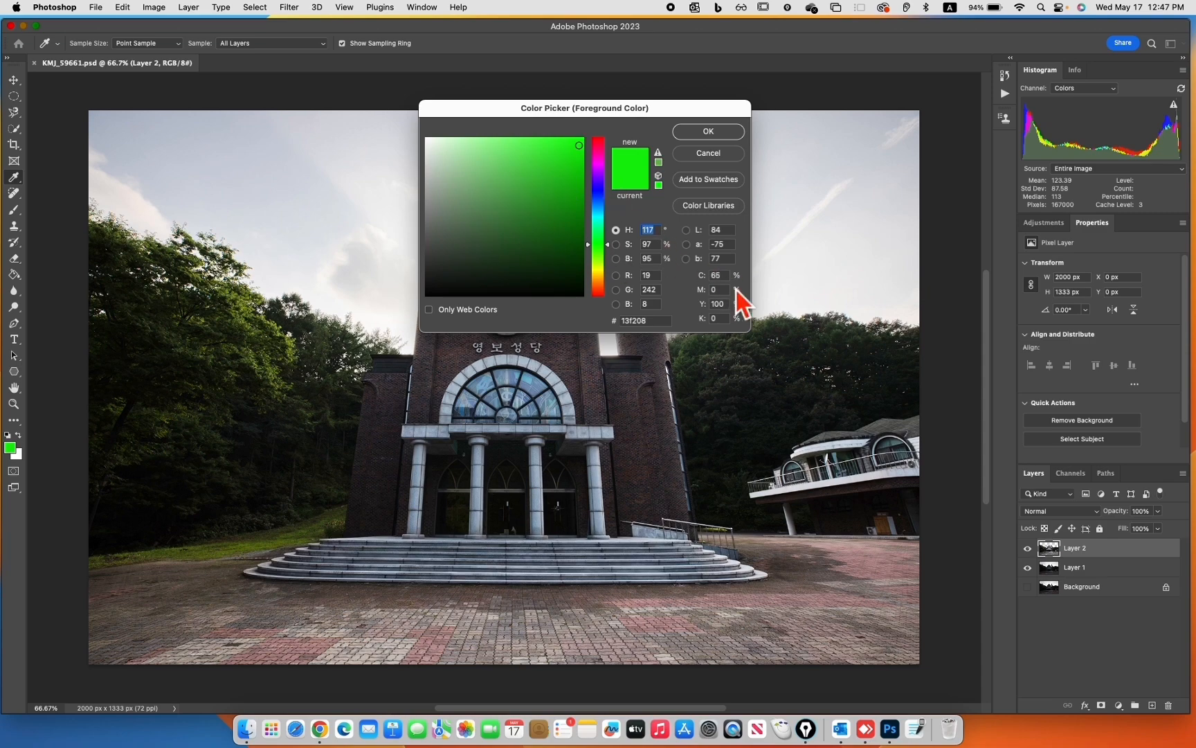
# Try hue values of 0°, 120° and 60° for the foreground color
pyautogui.write('0')
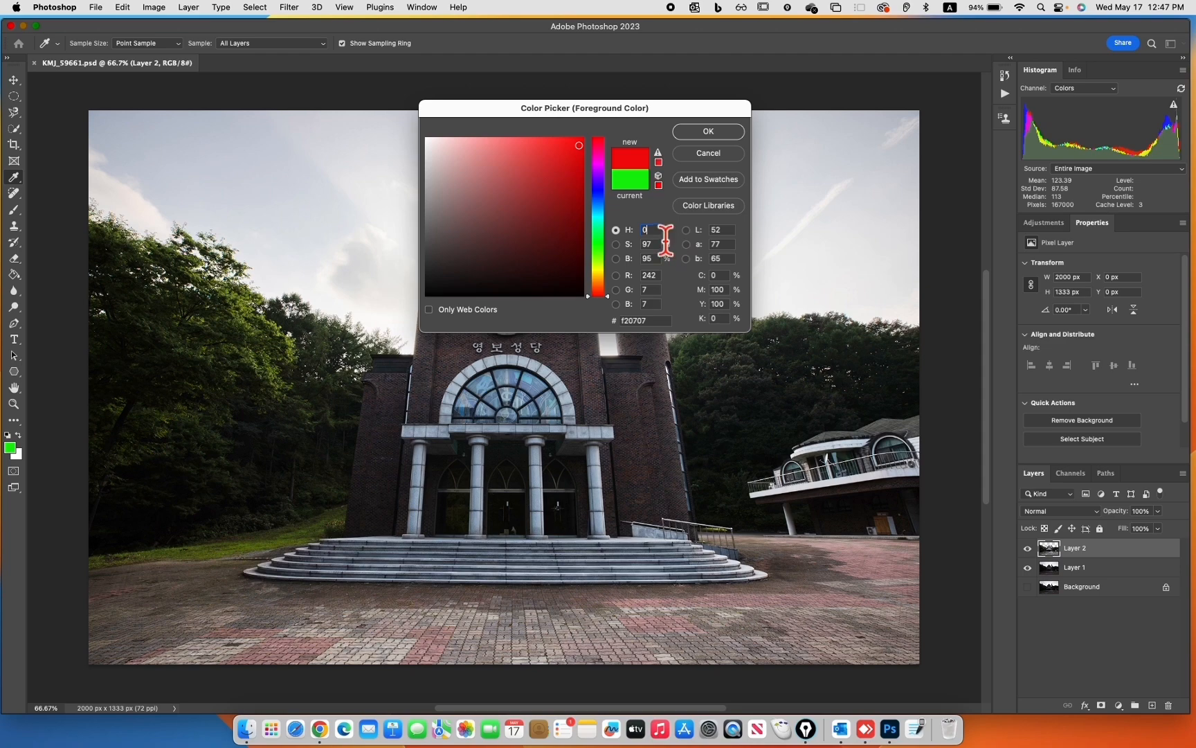
pyautogui.moveTo(657, 225); pyautogui.dragTo(639, 232)
pyautogui.write('12')
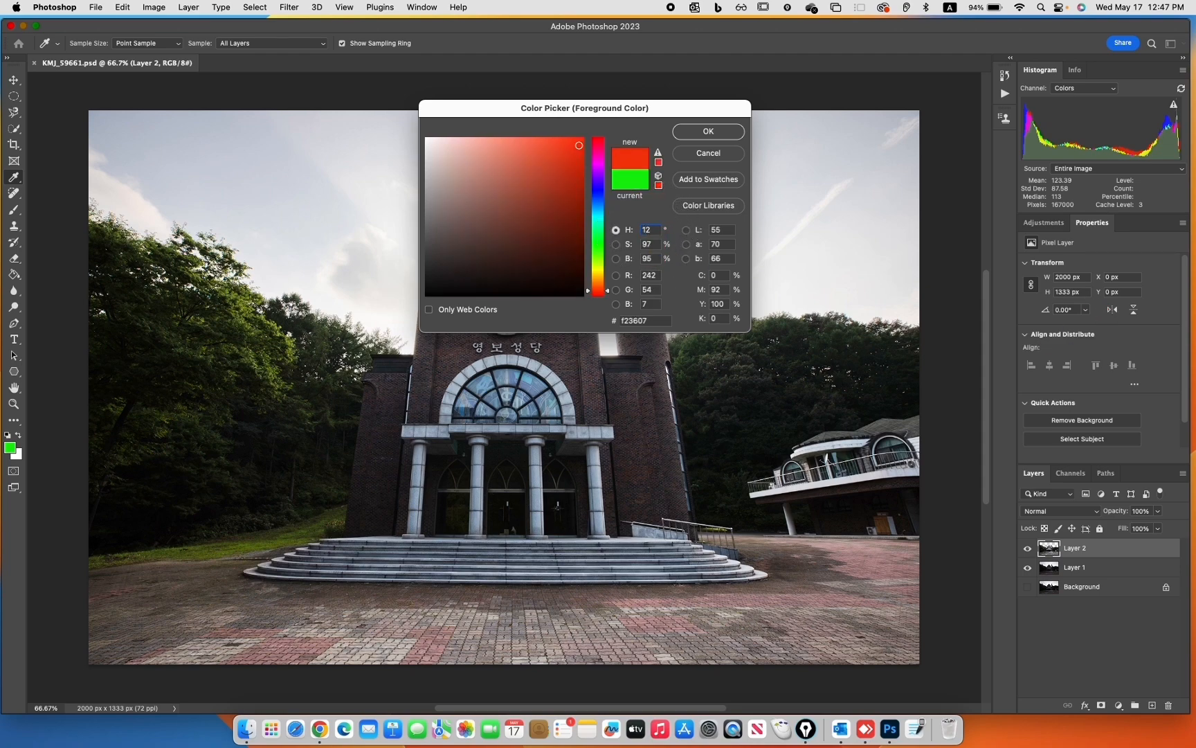
pyautogui.write('0')
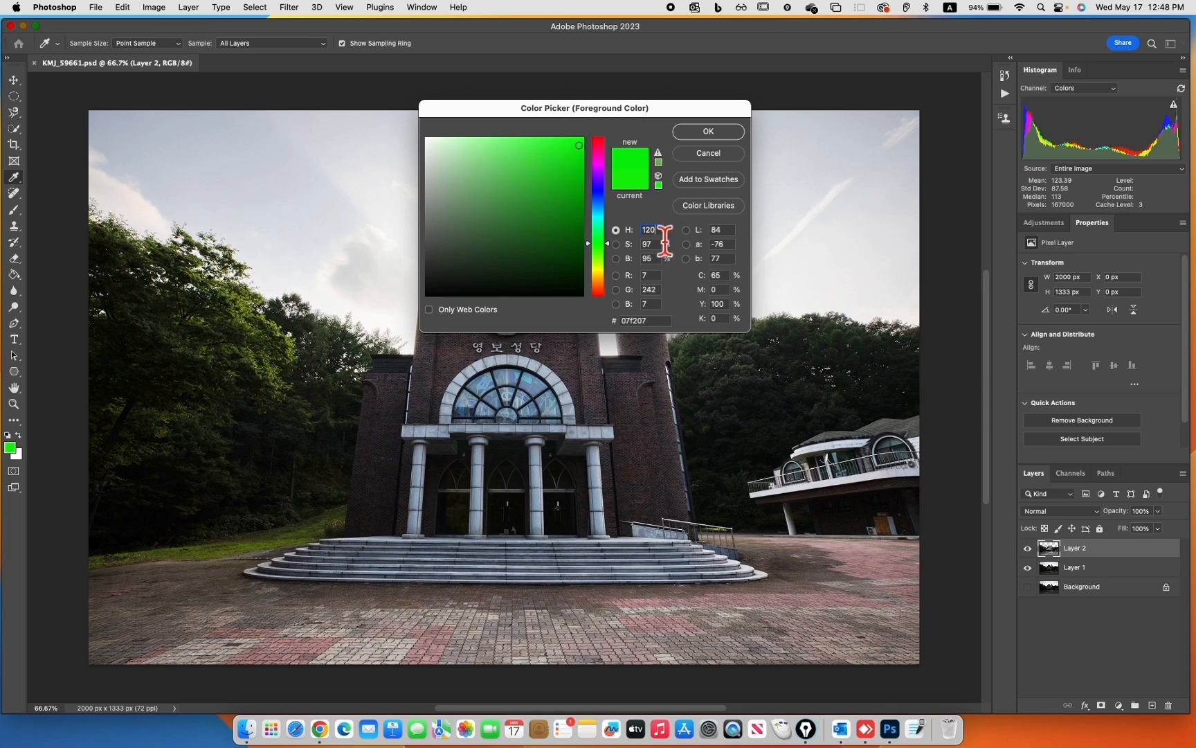
pyautogui.moveTo(659, 227); pyautogui.dragTo(610, 227)
pyautogui.write('60')
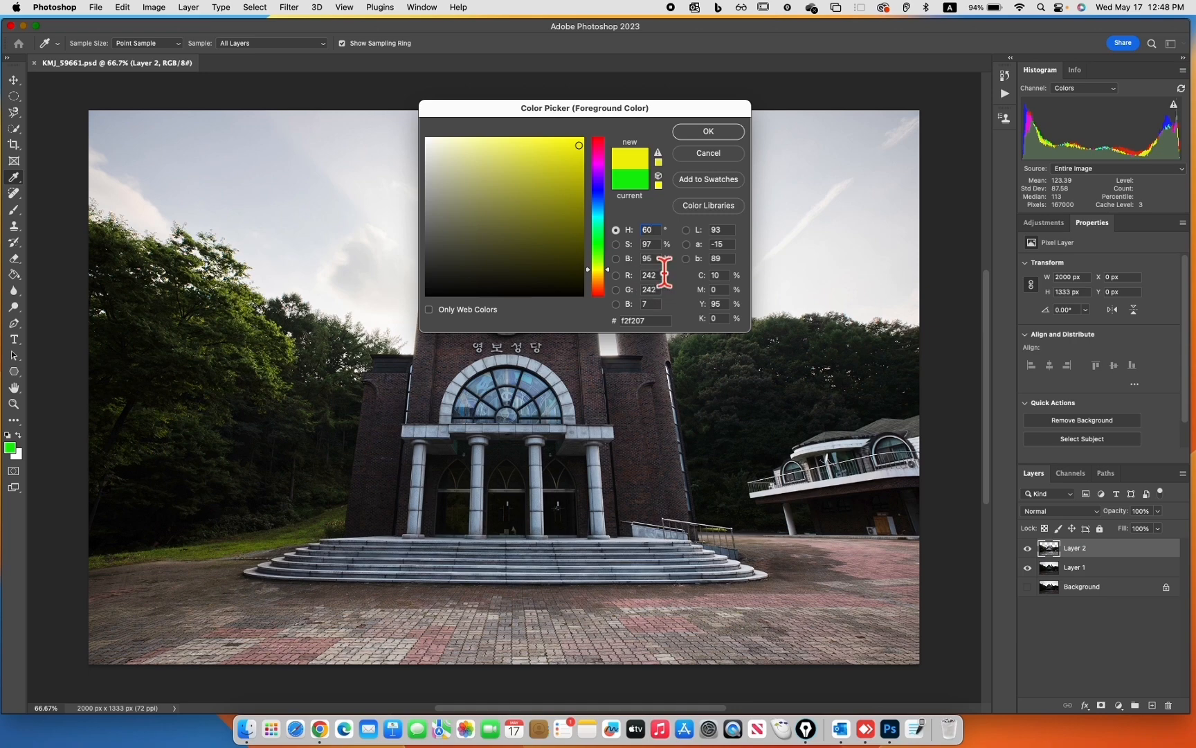
# Set the foreground color's saturation and brightness to 100%
pyautogui.moveTo(657, 243); pyautogui.dragTo(638, 245)
pyautogui.write('1')
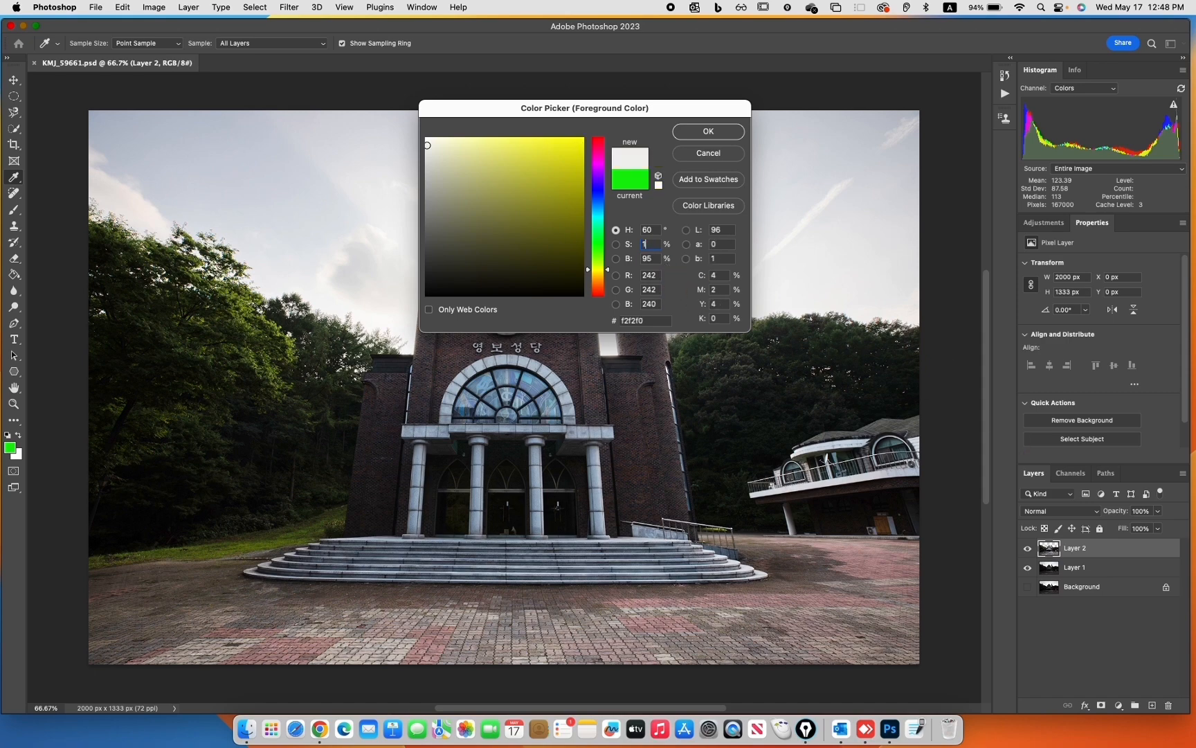
pyautogui.write('00')
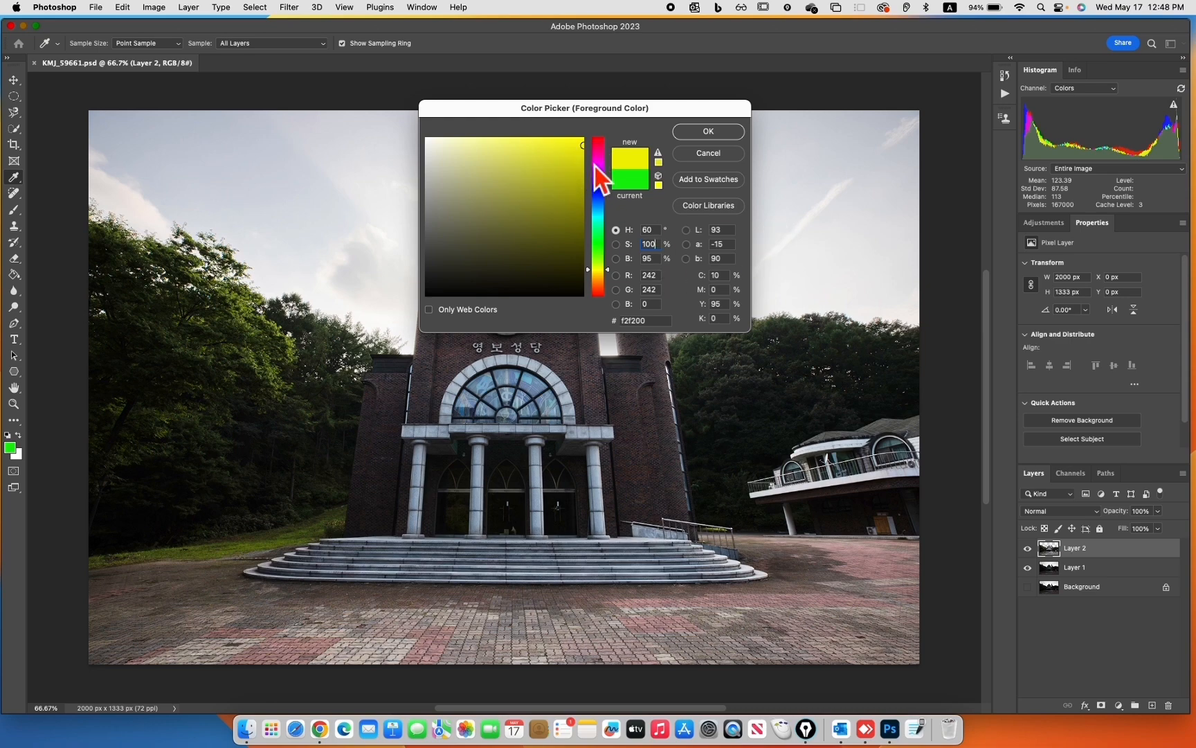
pyautogui.press('Tab')
pyautogui.write('100')
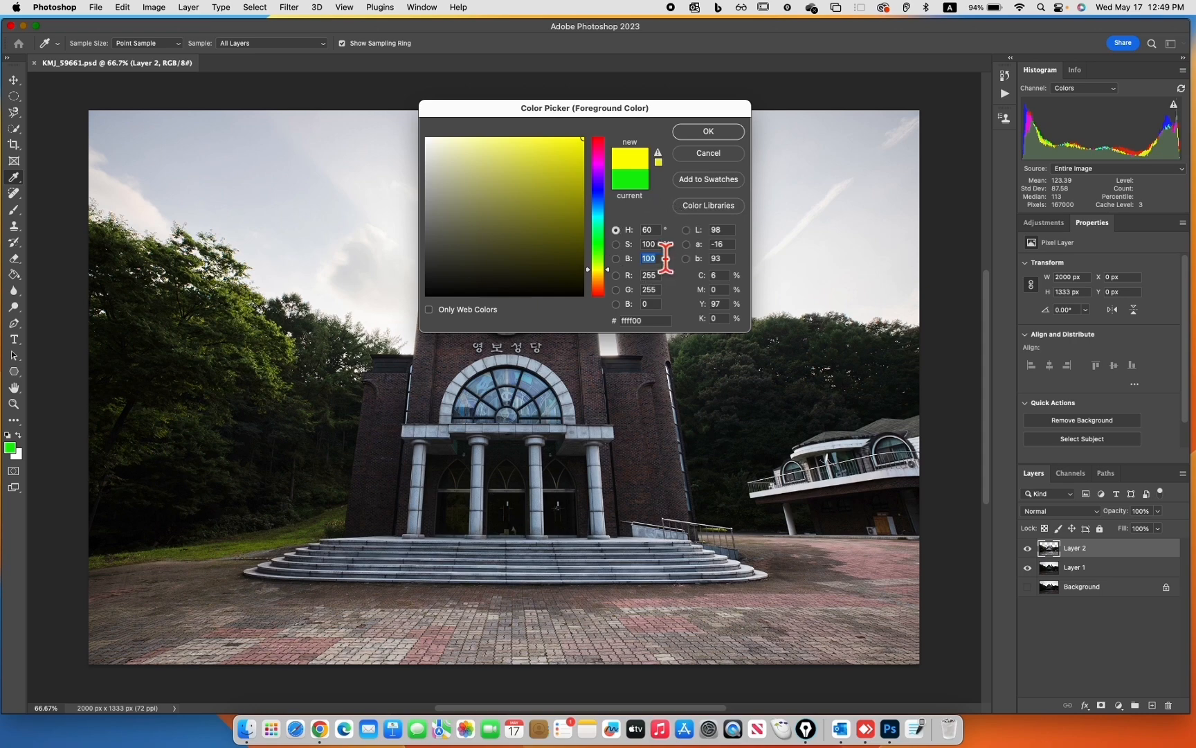
# Lower the color's saturation and brightness to 50%, and reduce the saturation further to 0%
pyautogui.moveTo(659, 243); pyautogui.dragTo(633, 248)
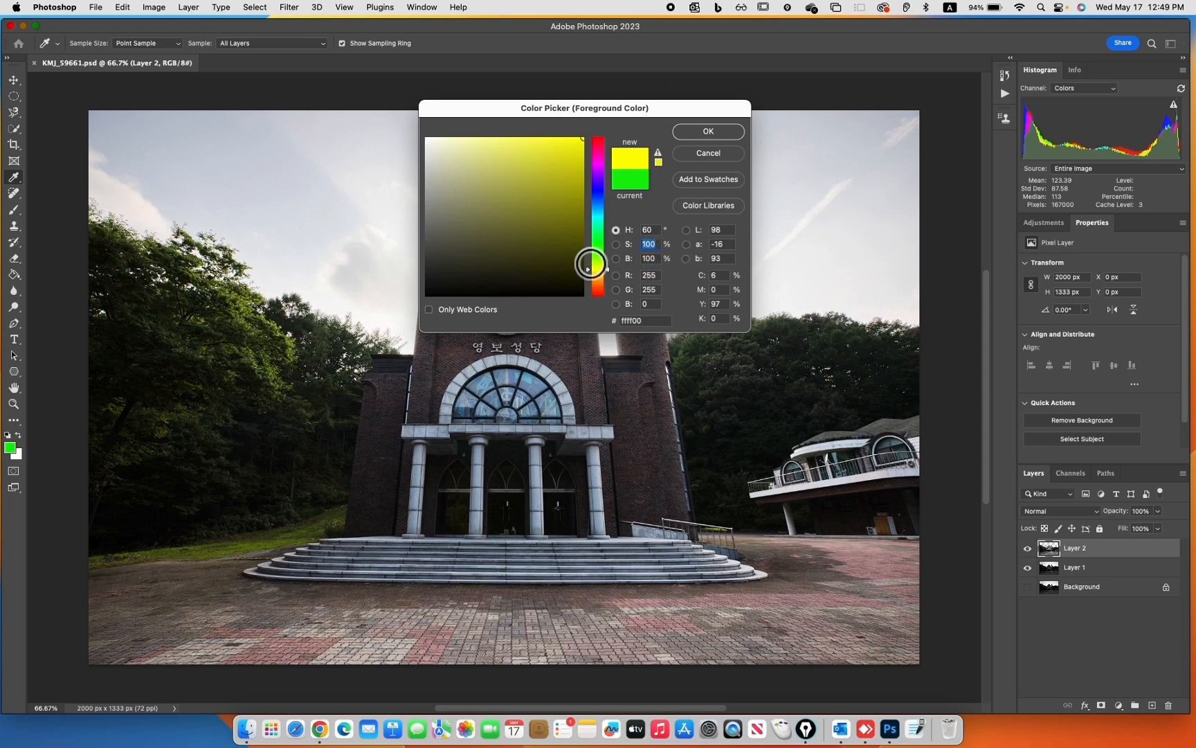
pyautogui.write('50')
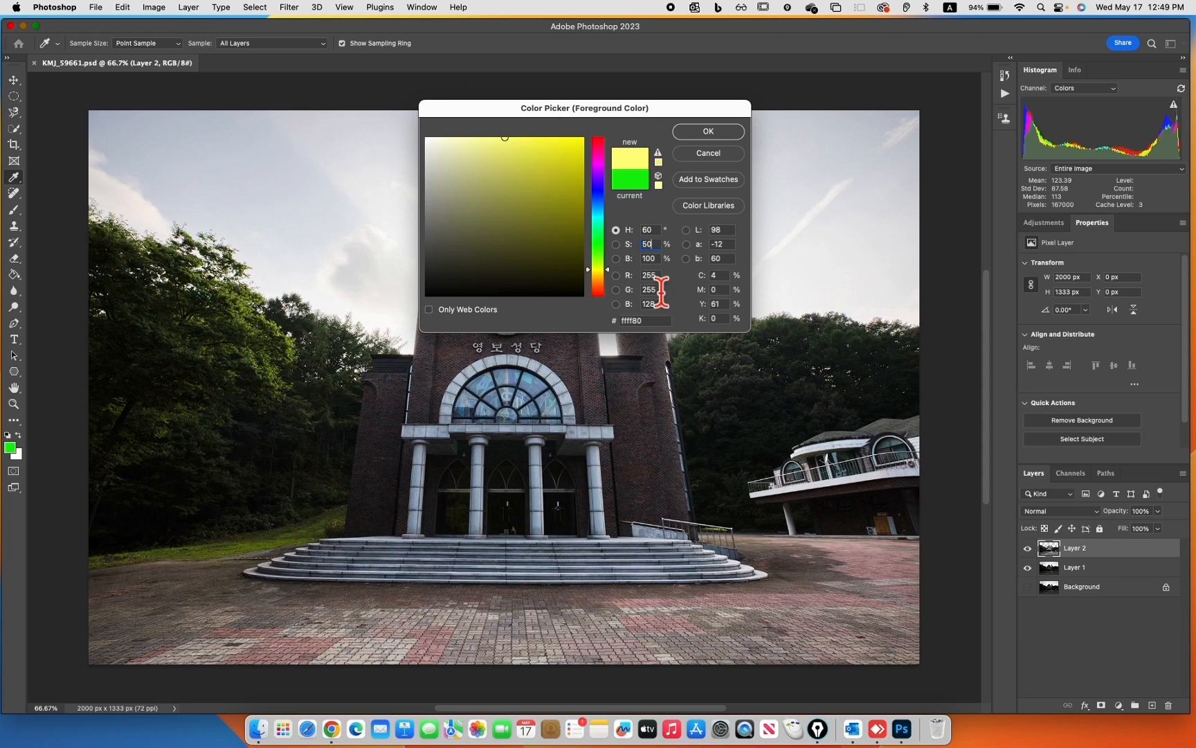
pyautogui.click(655, 259)
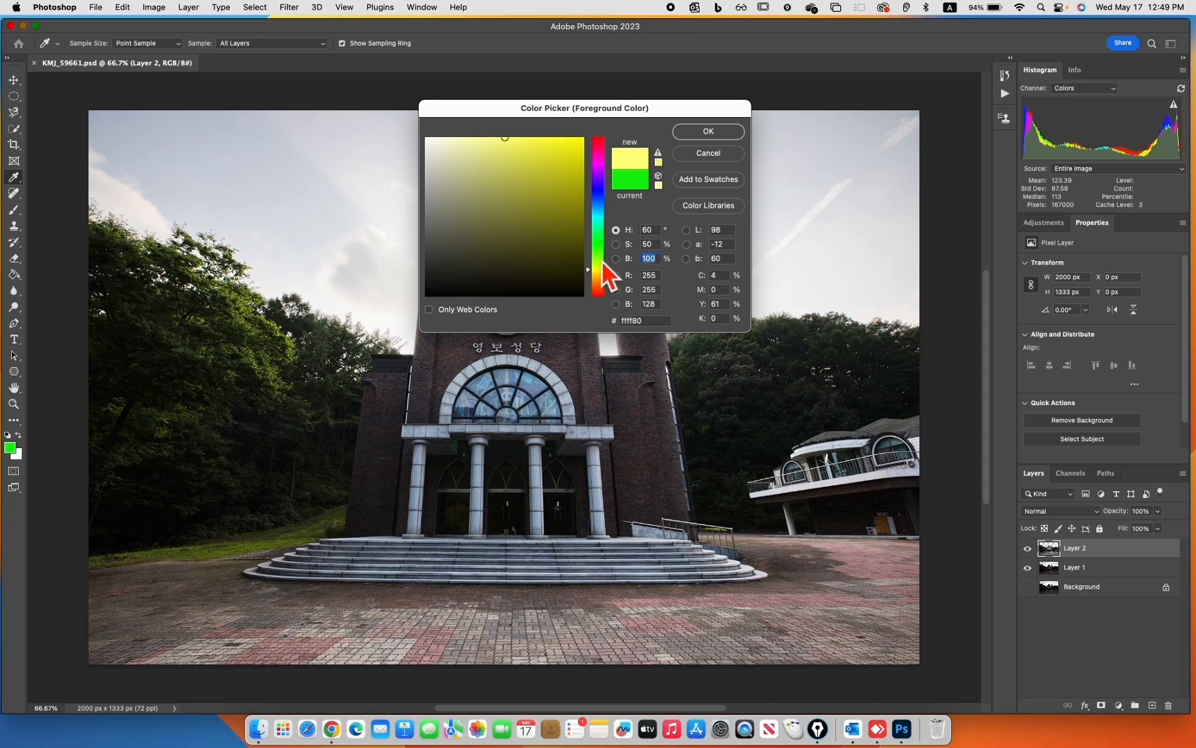
pyautogui.write('50')
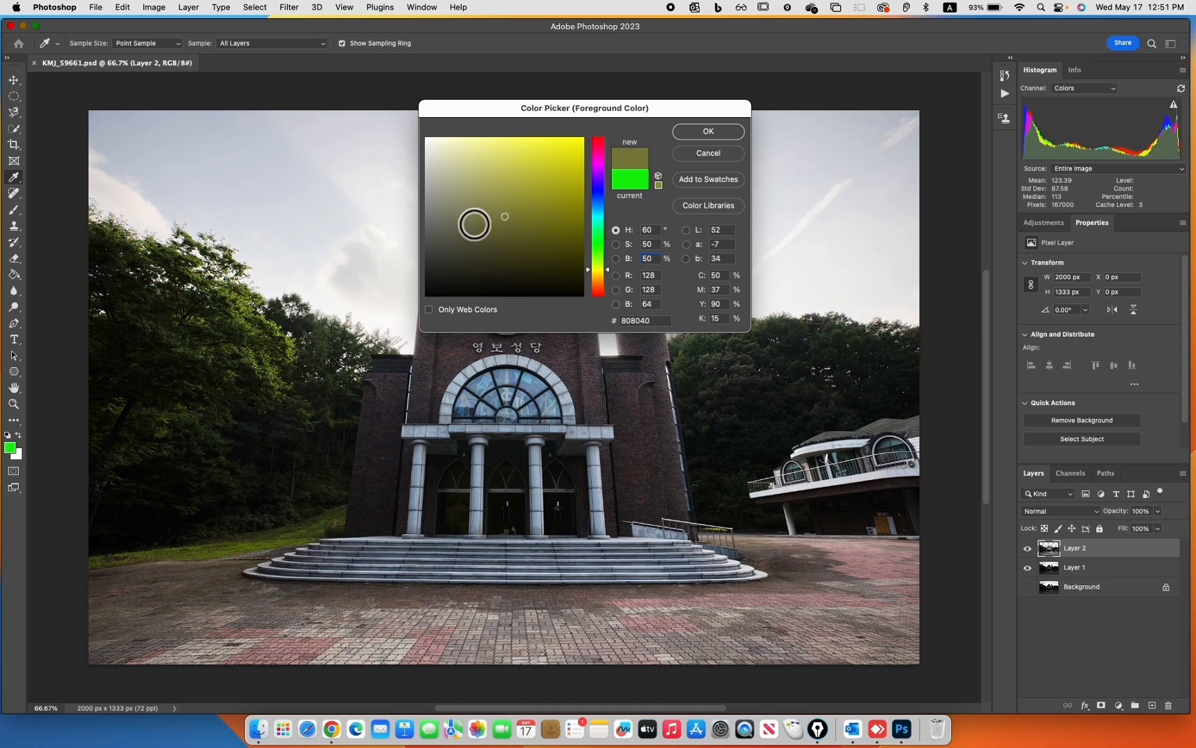
pyautogui.click(666, 245)
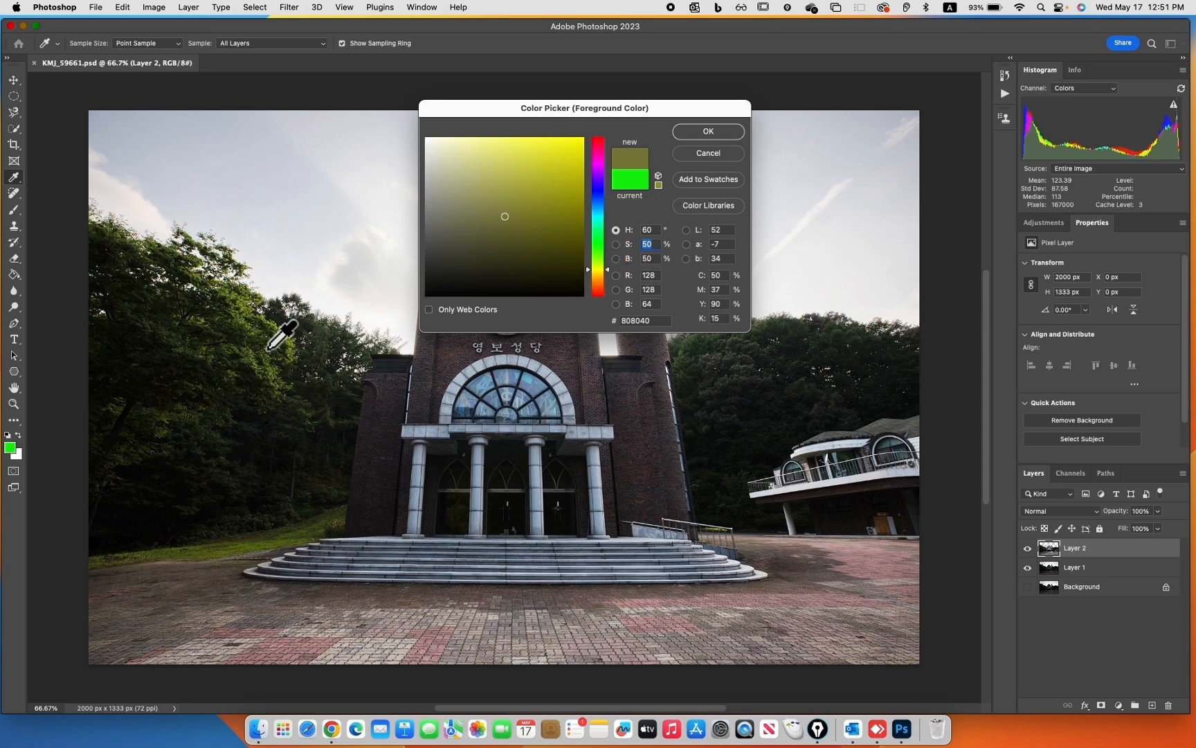
pyautogui.write('0')
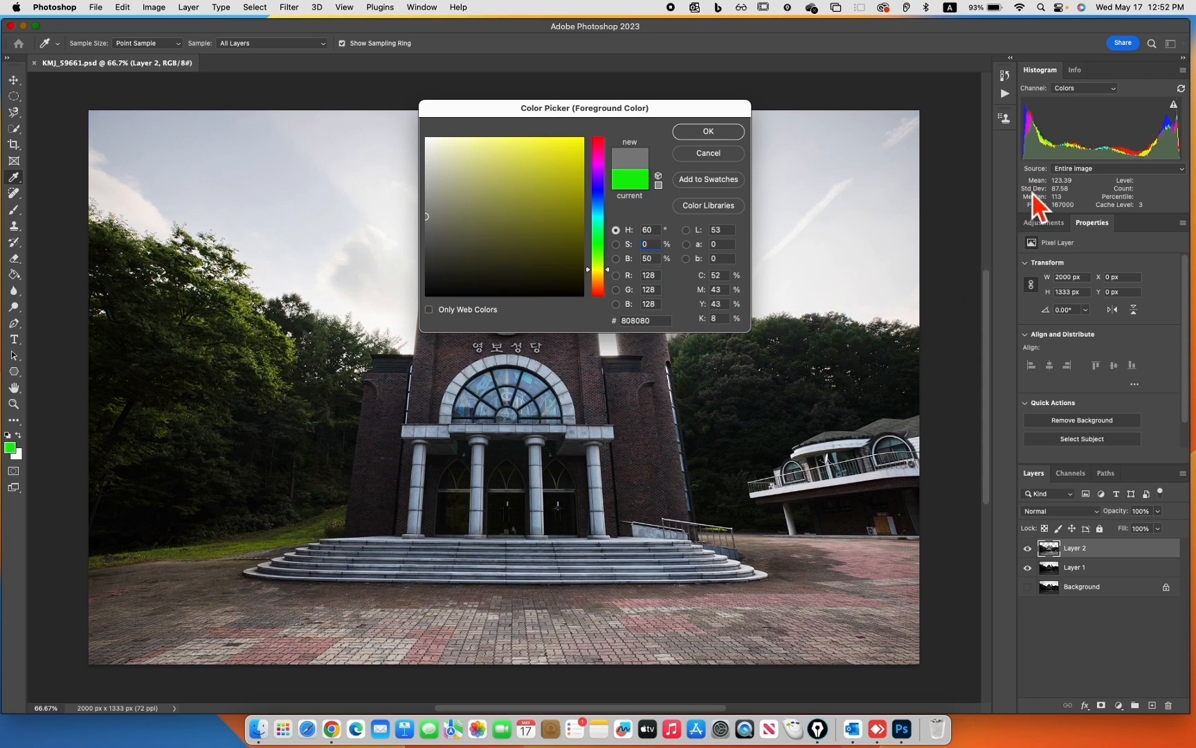
# Show the Info readings and close the Color Picker without applying the color
pyautogui.click(1075, 70)
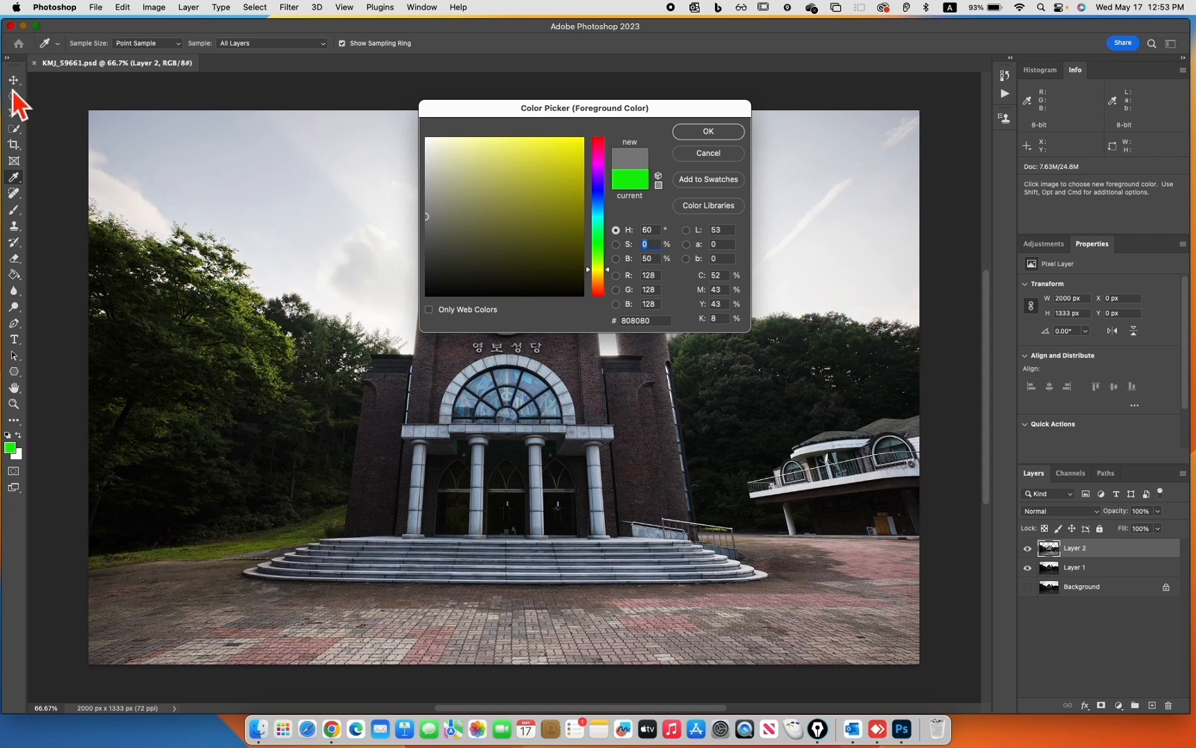
pyautogui.click(724, 157)
pyautogui.press('z')
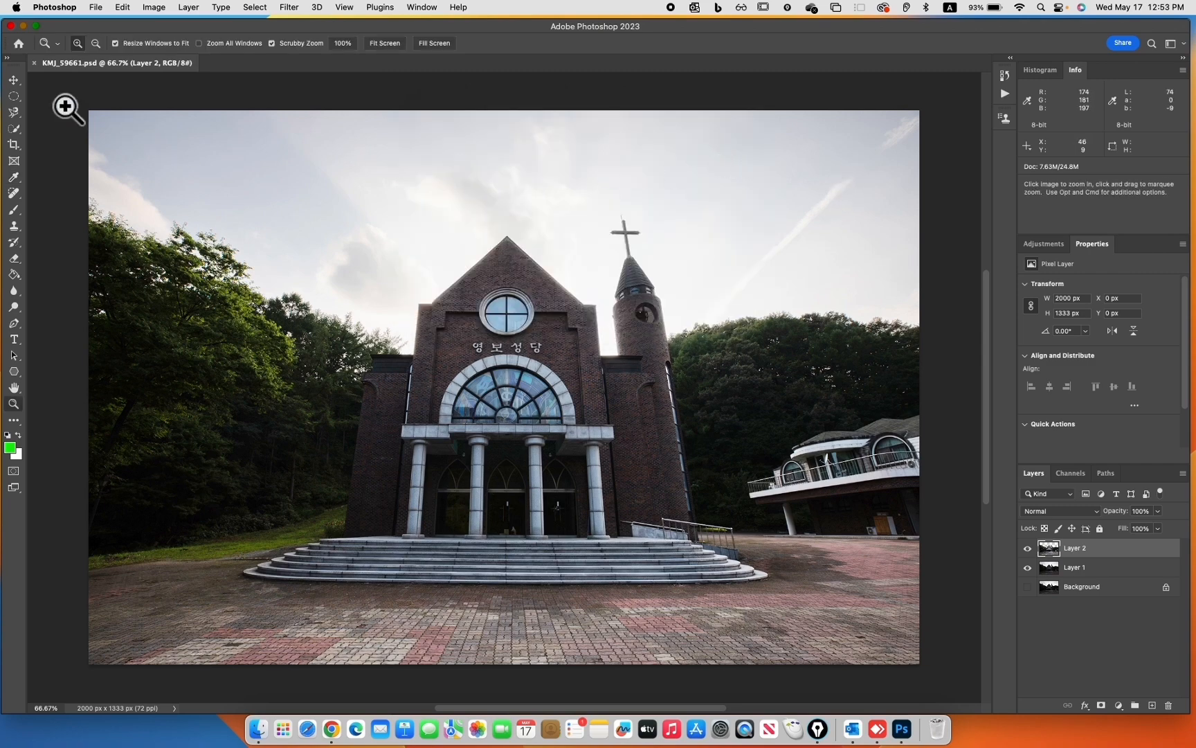
pyautogui.press('v')
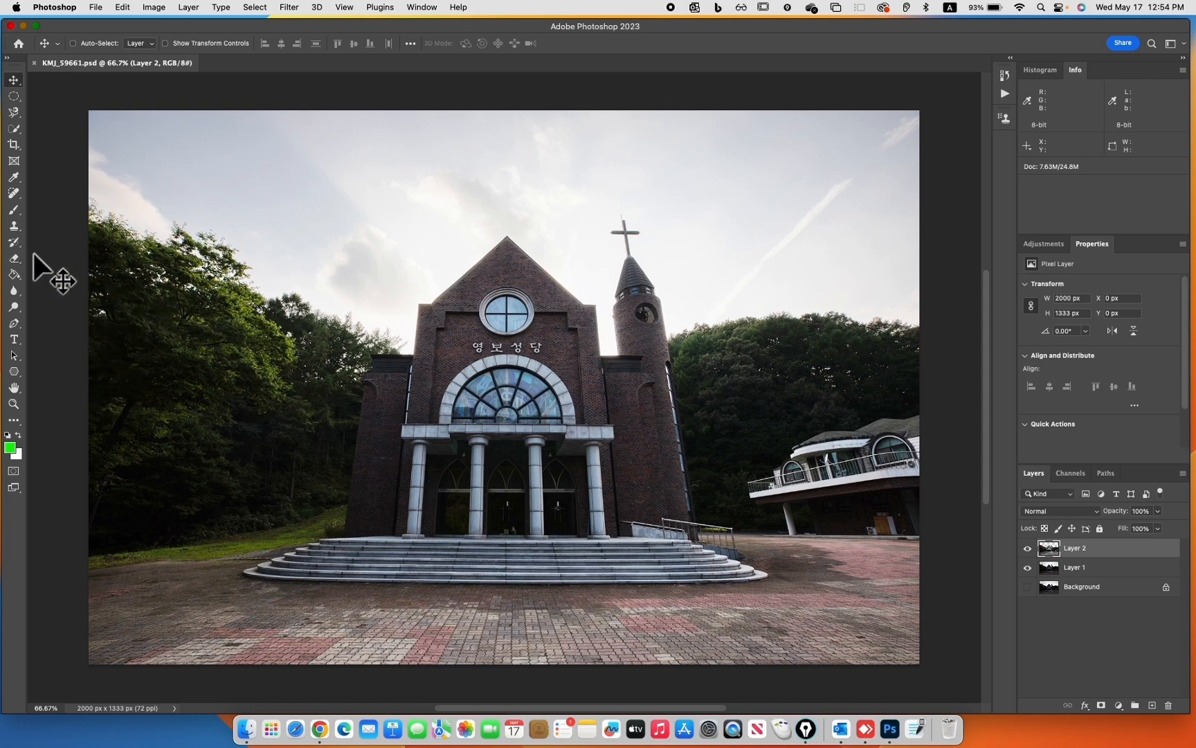
# Sample the dark brick wall between the church sign and the tower as the foreground color with the Eyedropper
pyautogui.click(23, 180)
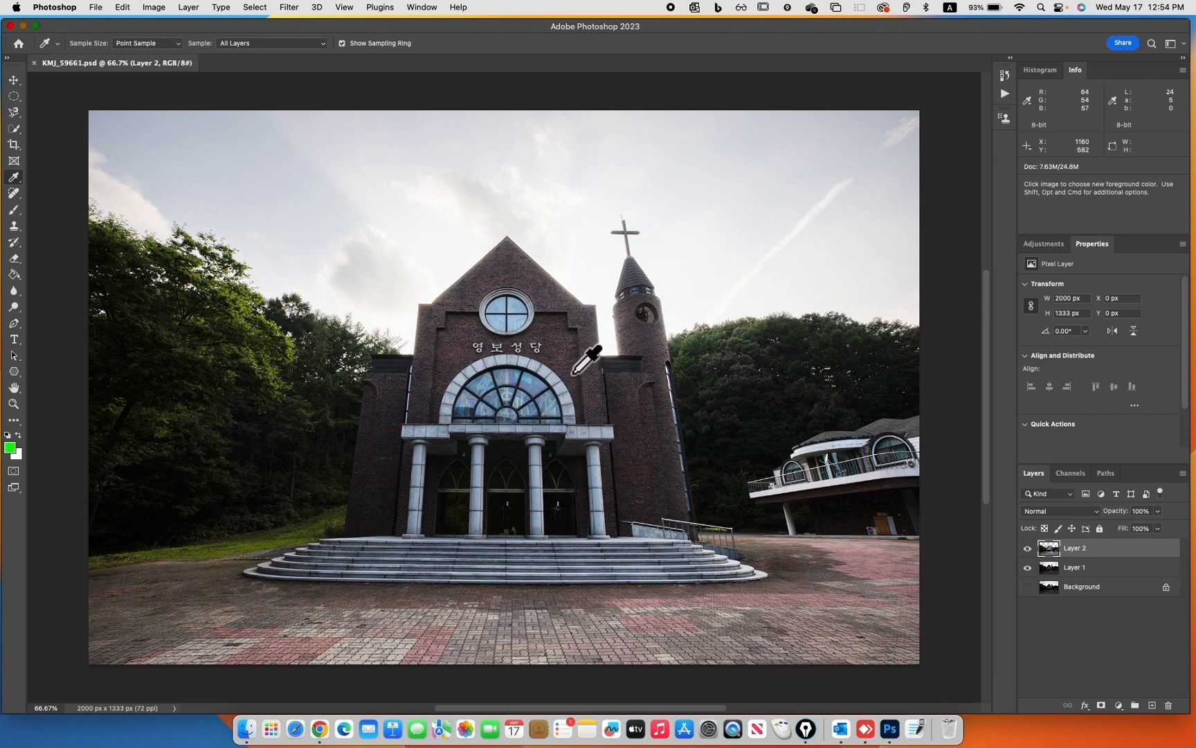
pyautogui.click(572, 350)
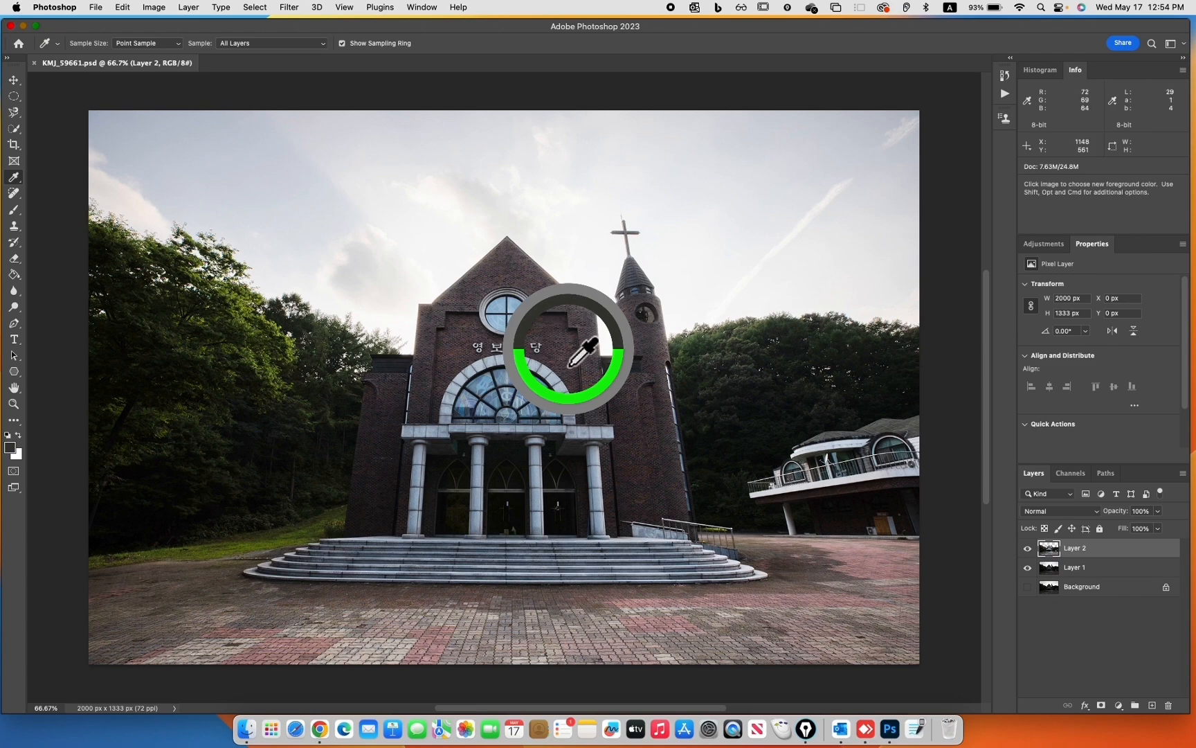
pyautogui.moveTo(568, 349); pyautogui.dragTo(568, 349)
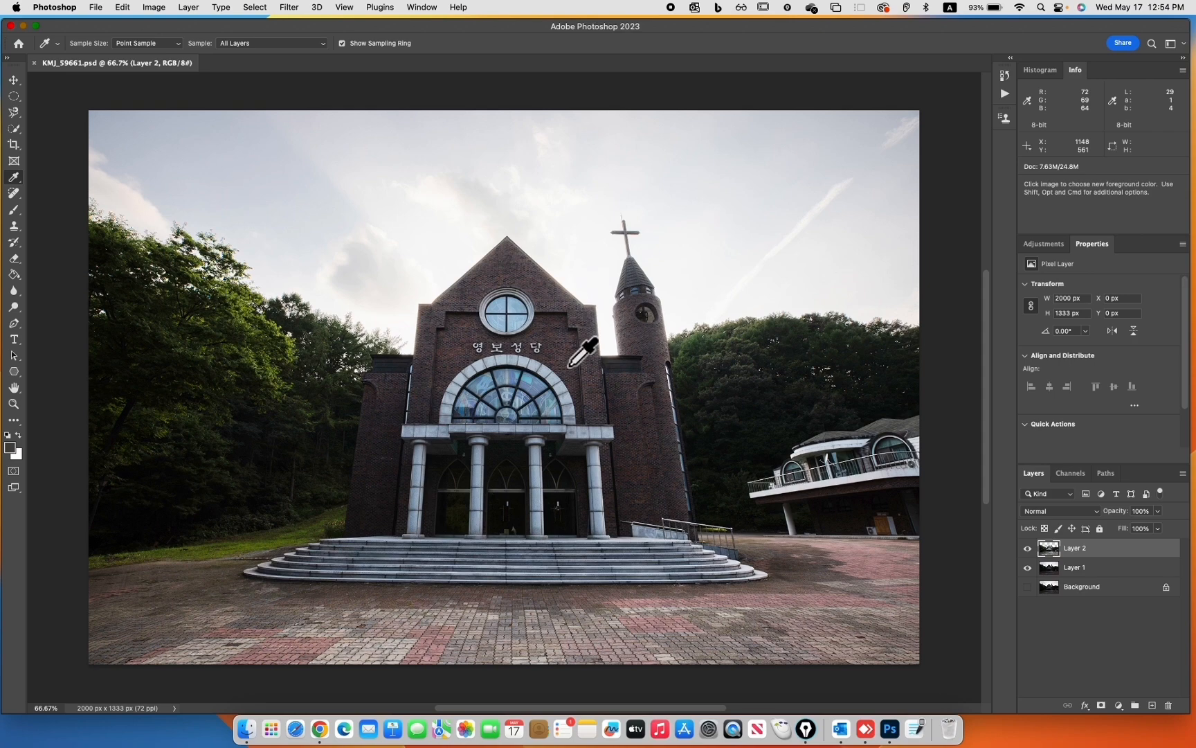
# Add a Curves adjustment layer, pull the RGB curve's midpoint down to darken the photo, and remove the point again
pyautogui.click(1120, 707)
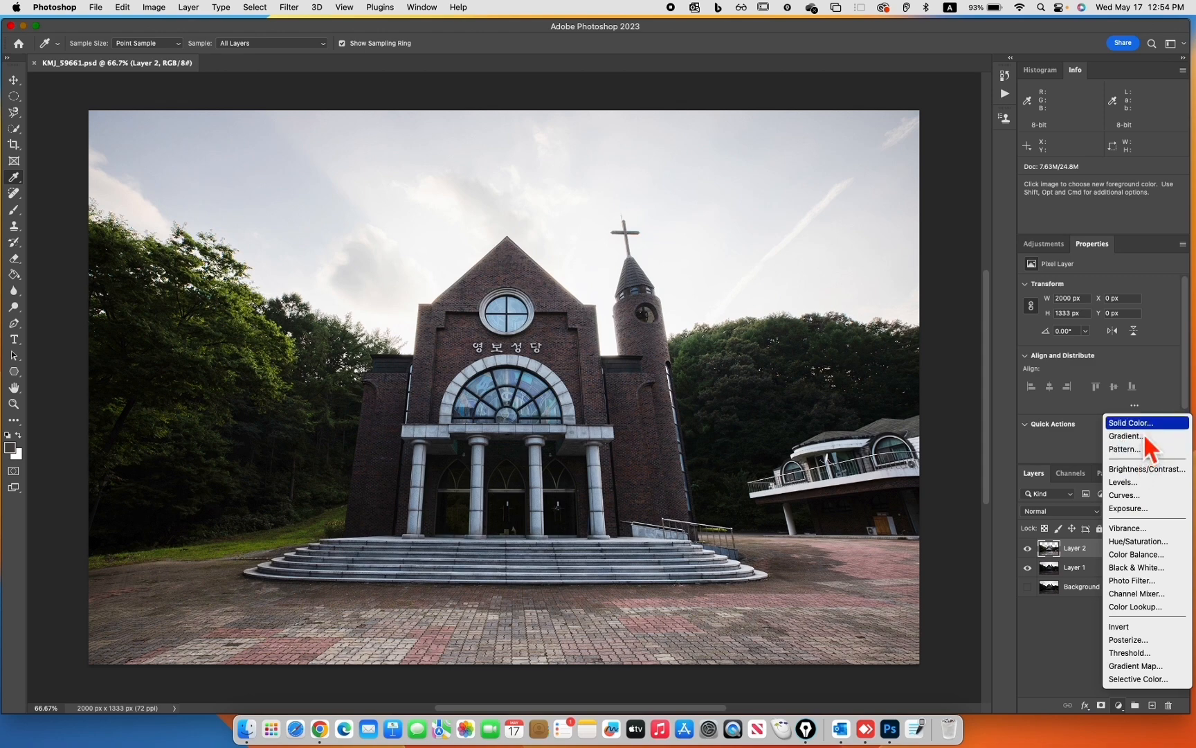
pyautogui.click(1140, 496)
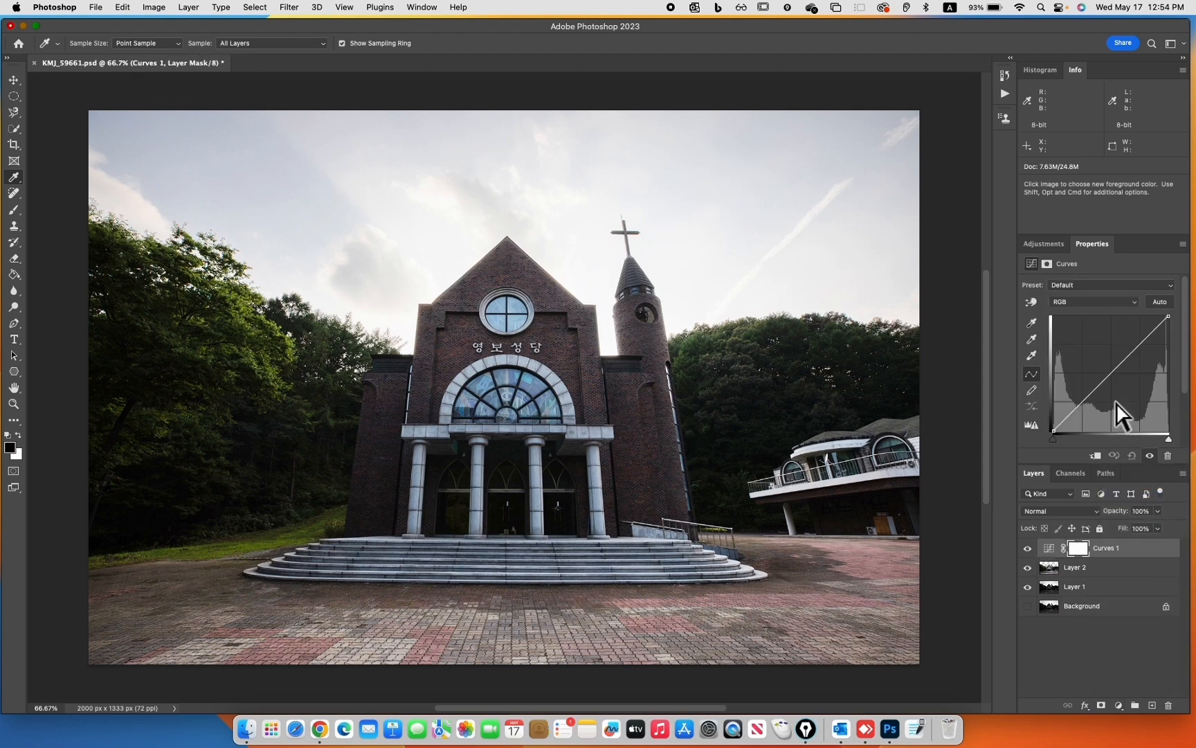
pyautogui.click(1122, 391)
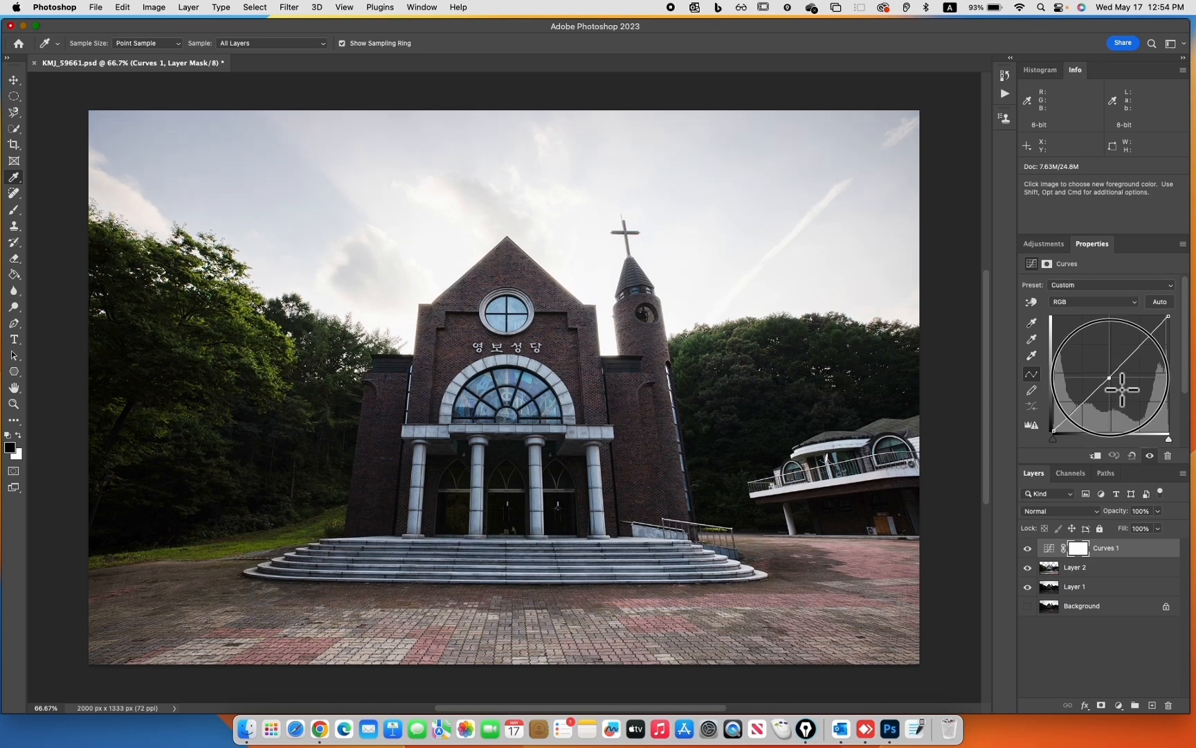
pyautogui.moveTo(1123, 392); pyautogui.dragTo(1127, 399)
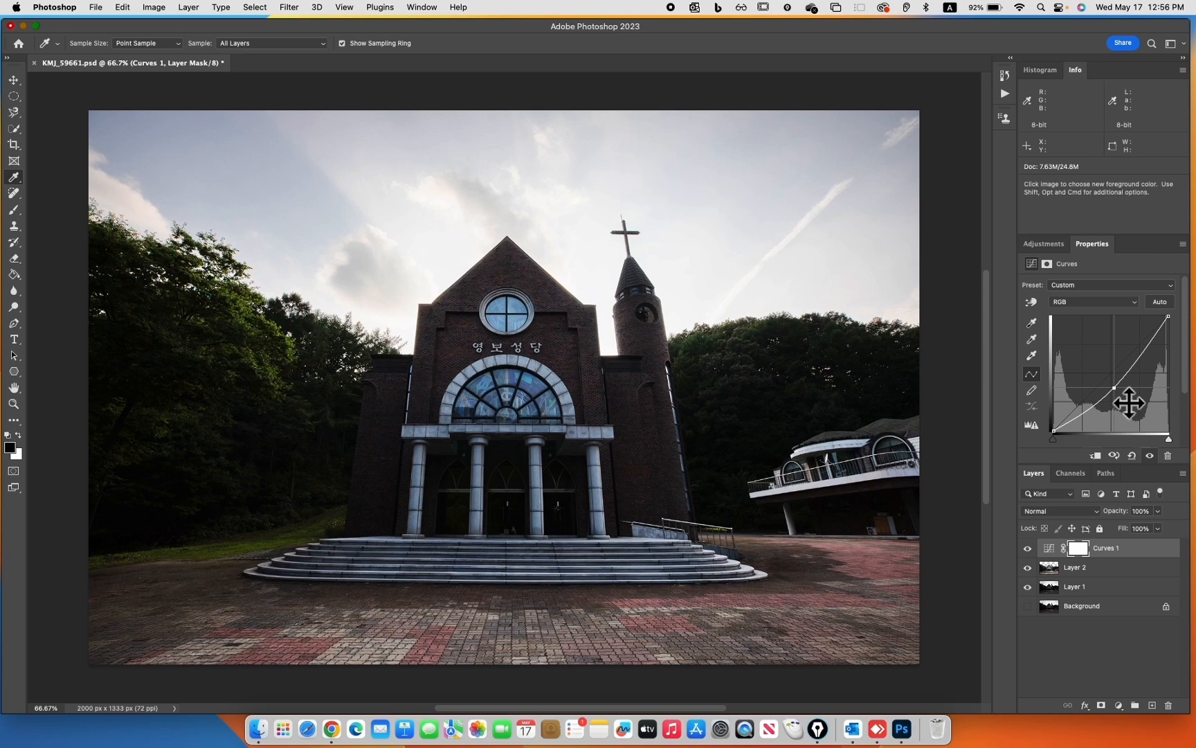
pyautogui.moveTo(1116, 390); pyautogui.dragTo(884, 406)
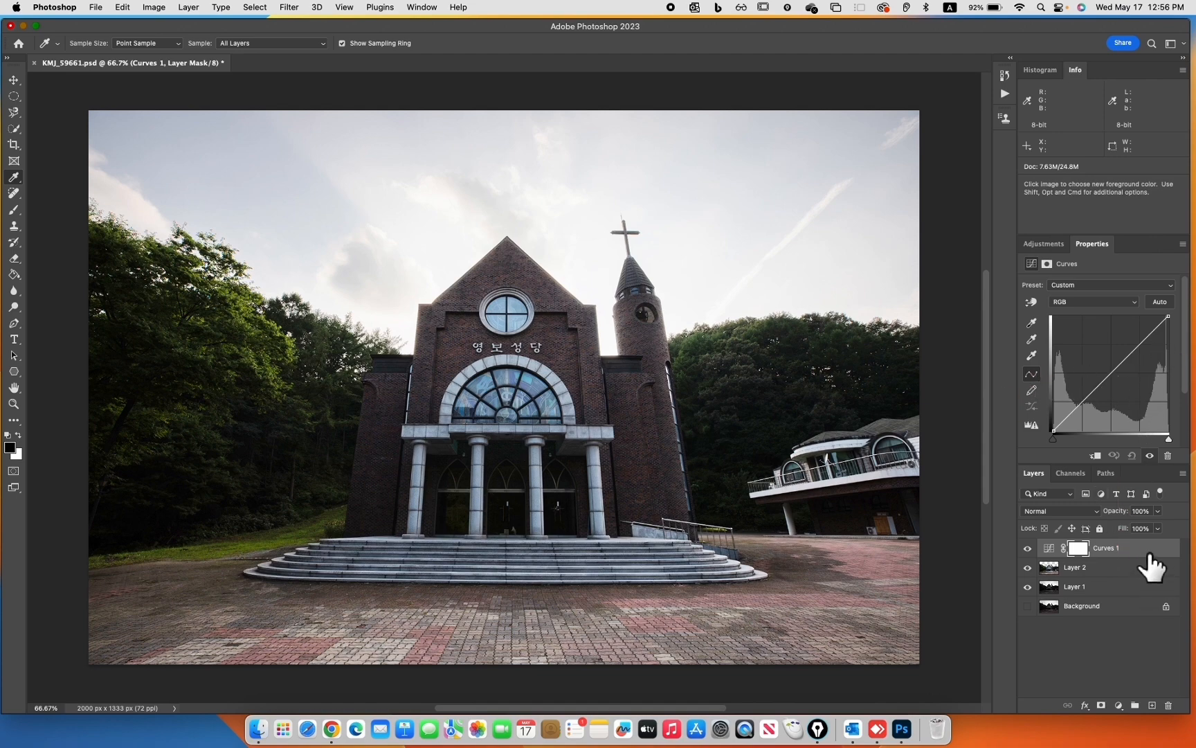
# Delete the Curves 1 adjustment layer together with its layer mask
pyautogui.moveTo(1151, 550)
pyautogui.mouseDown()
pyautogui.moveTo(1157, 574)
pyautogui.moveTo(1150, 553)
pyautogui.mouseUp()
pyautogui.moveTo(1195, 747)
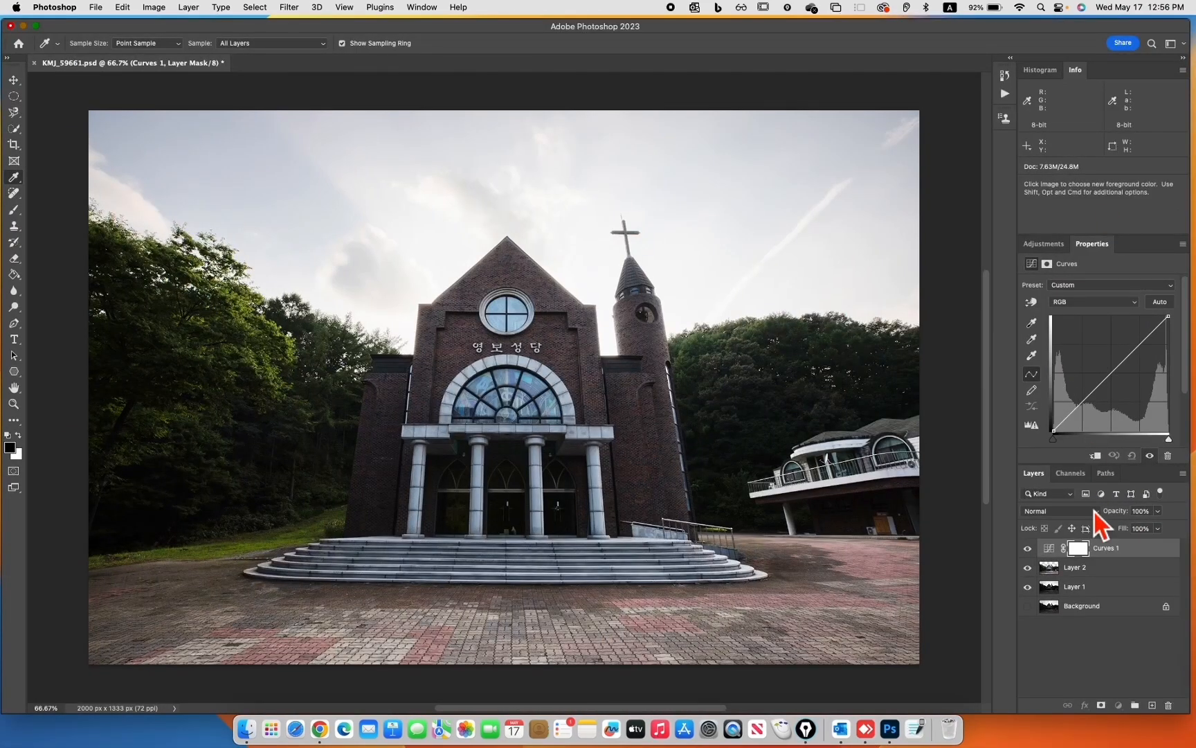
pyautogui.click(1168, 705)
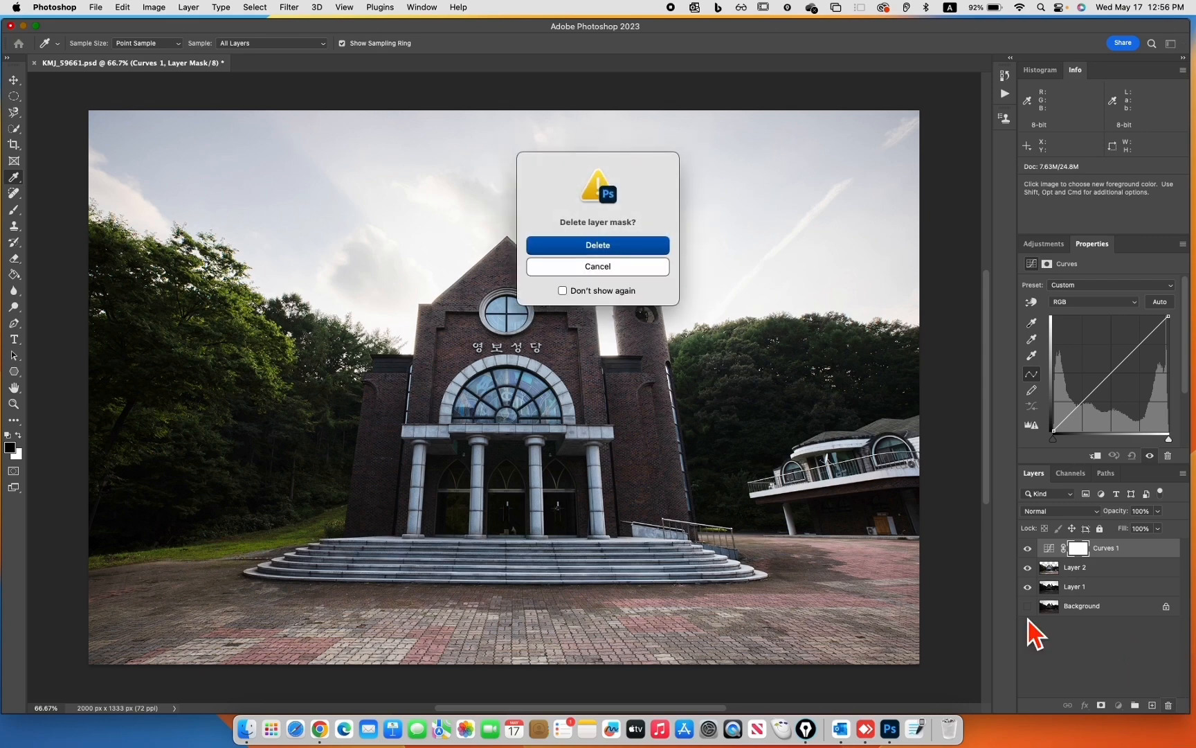
pyautogui.click(578, 247)
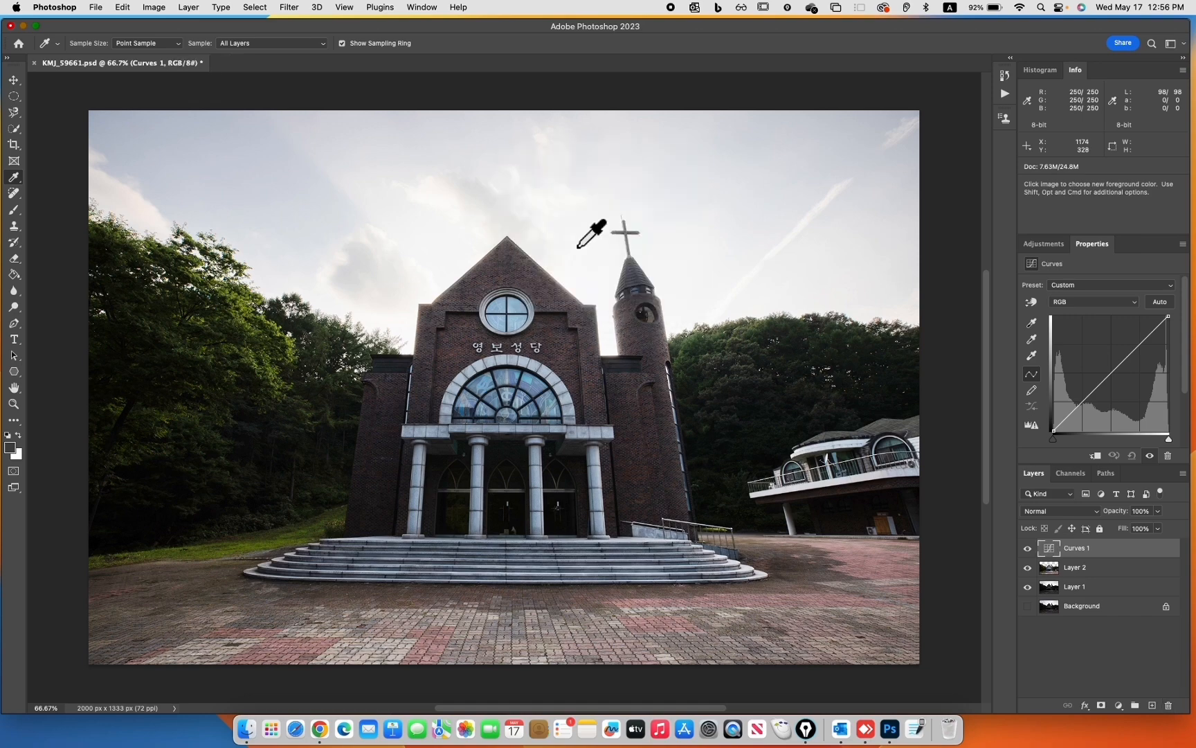
pyautogui.click(1169, 705)
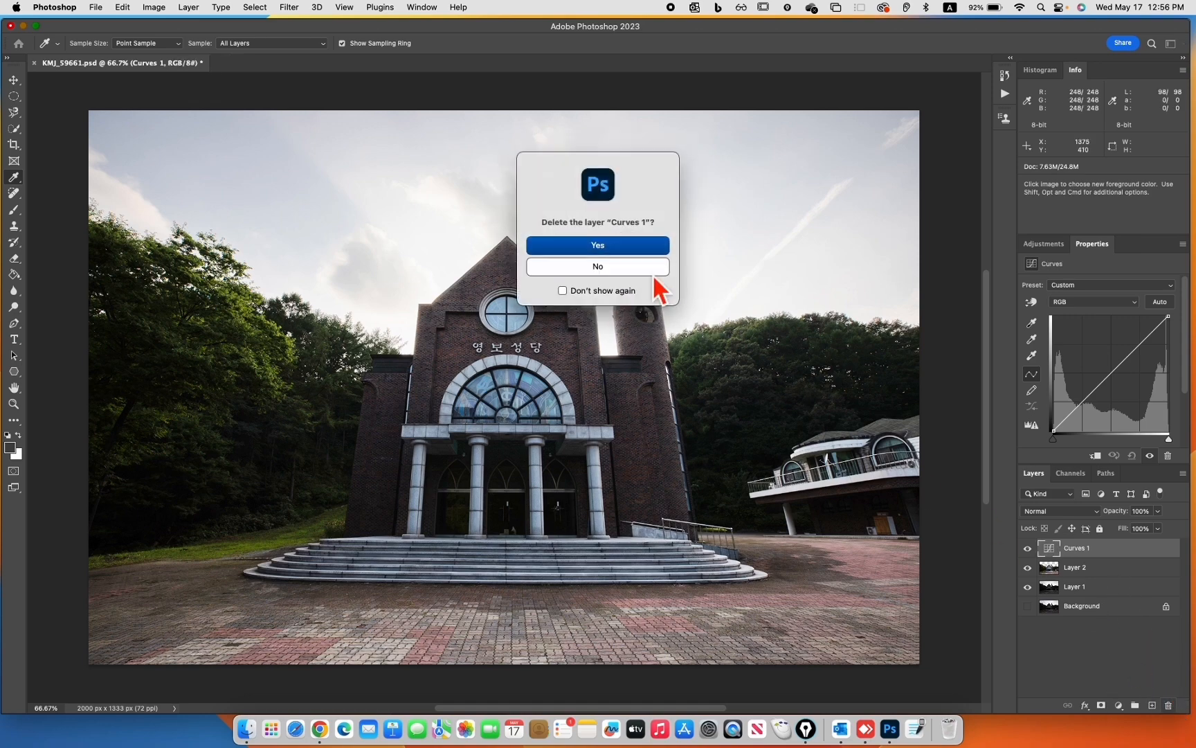
pyautogui.click(632, 246)
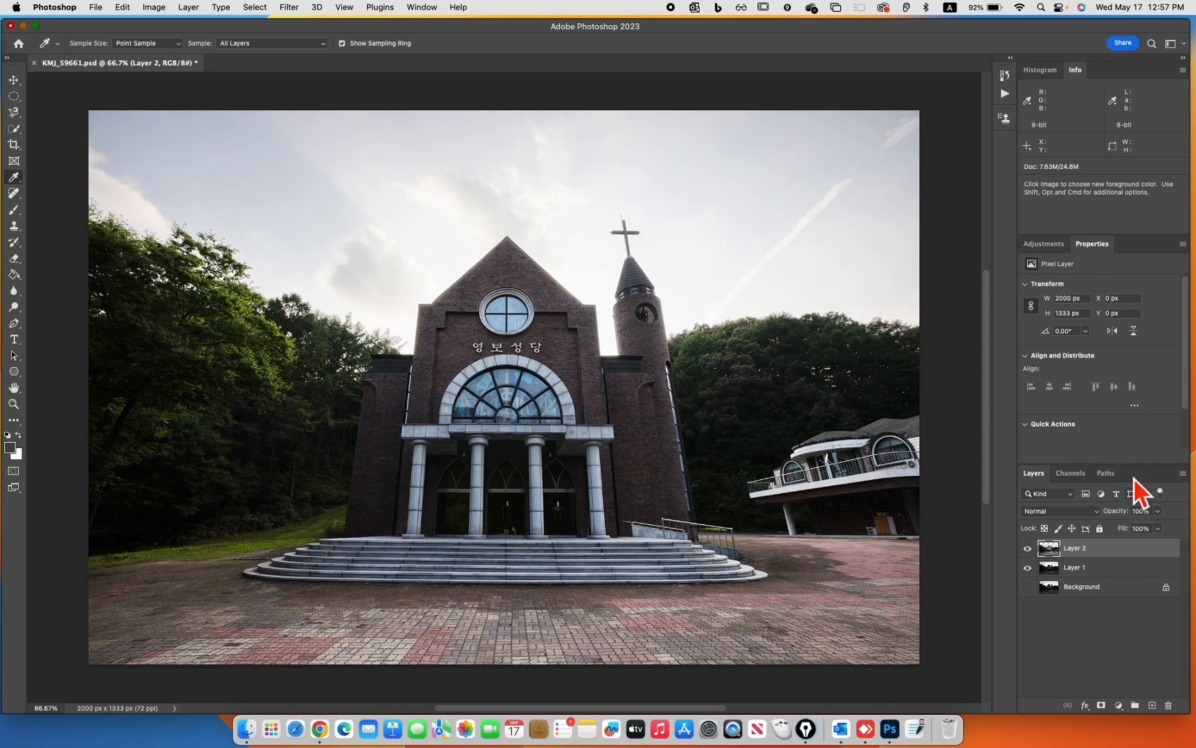
# Check the sampled foreground color's values in the Color Picker and show the image's histogram
pyautogui.click(17, 453)
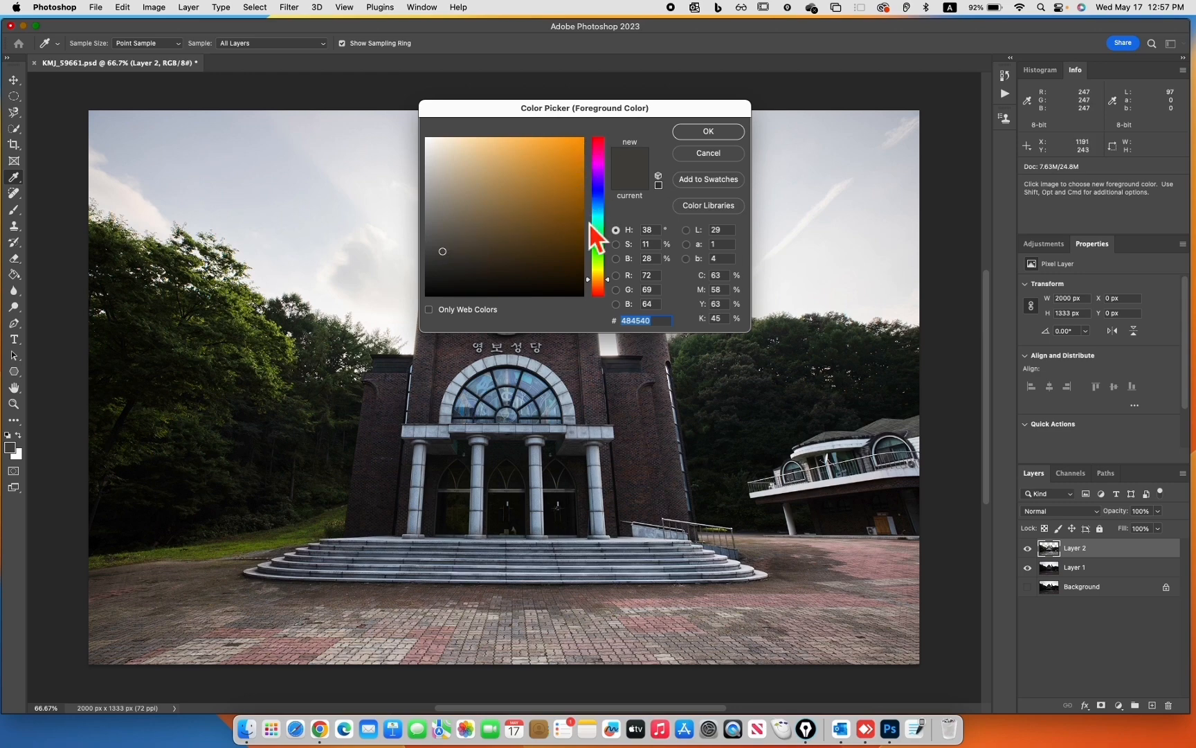
pyautogui.click(730, 135)
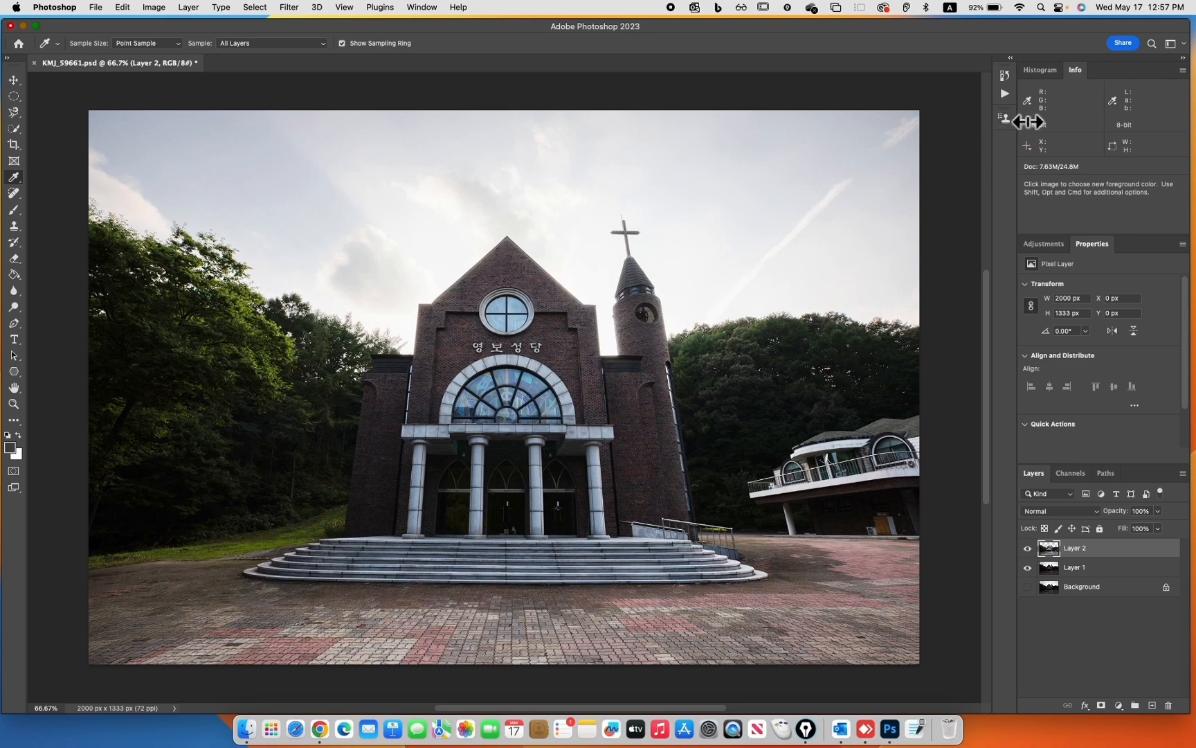
pyautogui.click(1053, 72)
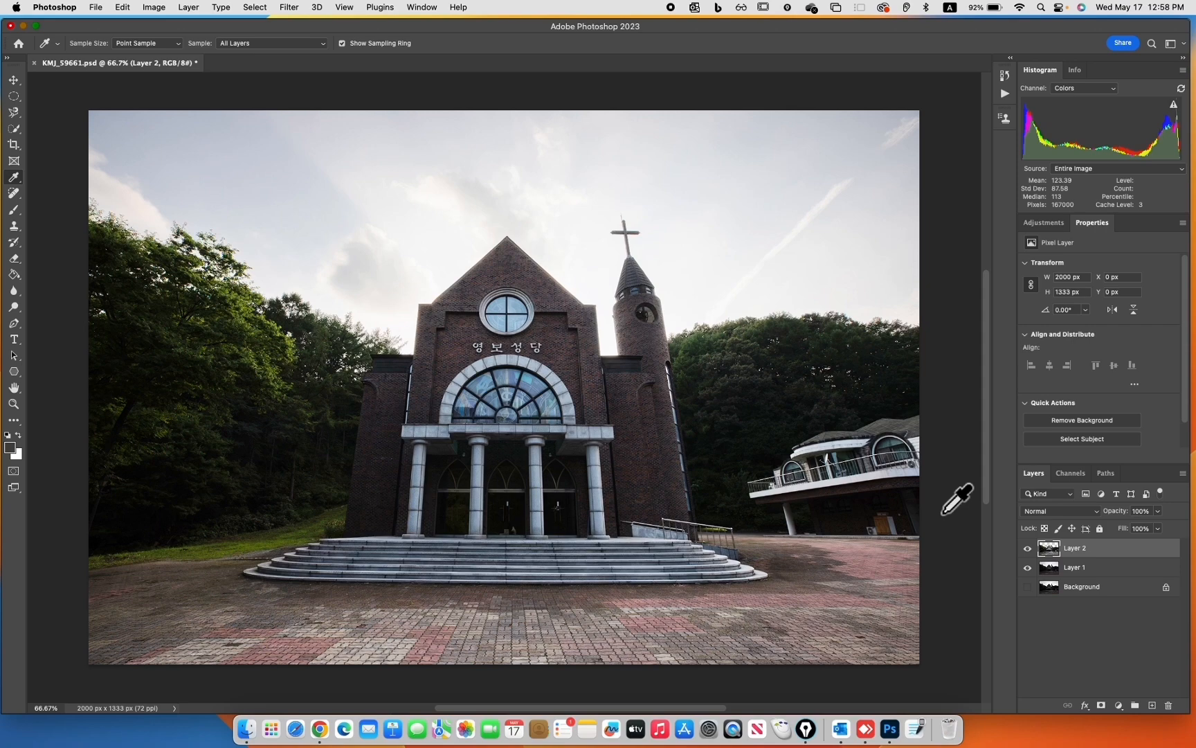
# Select the sky in the photo automatically with the Sky selection command
pyautogui.click(256, 8)
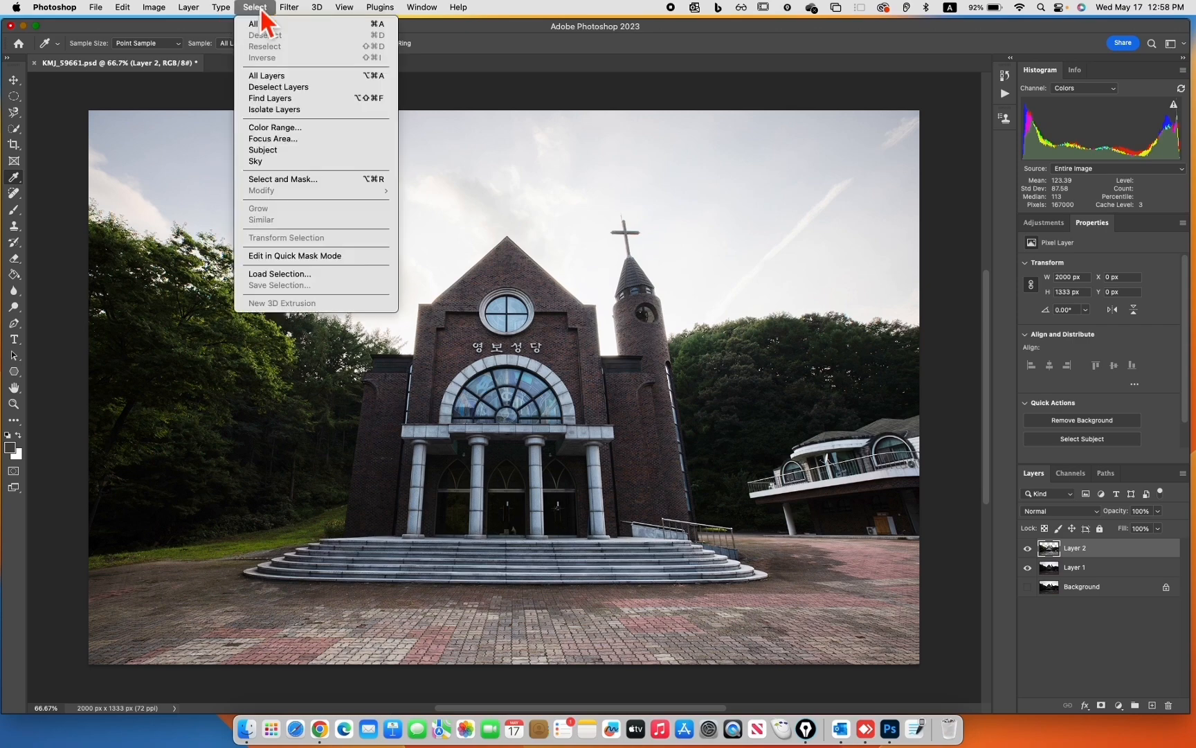
pyautogui.click(265, 162)
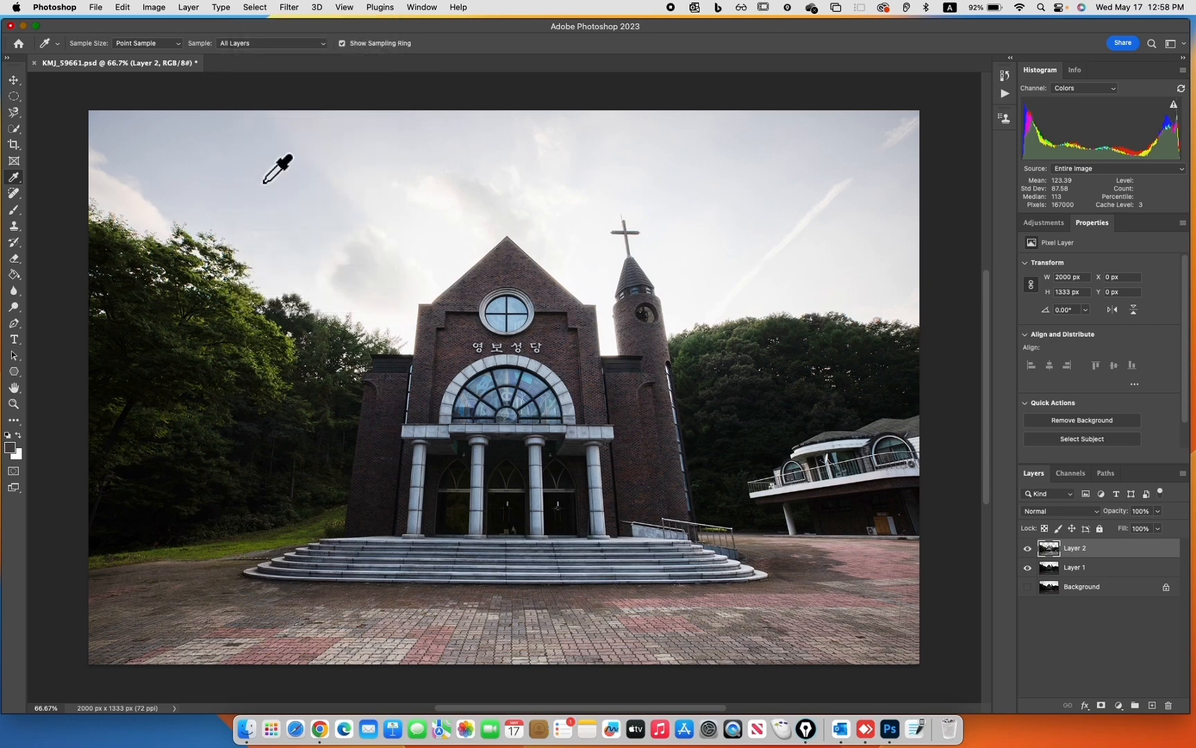